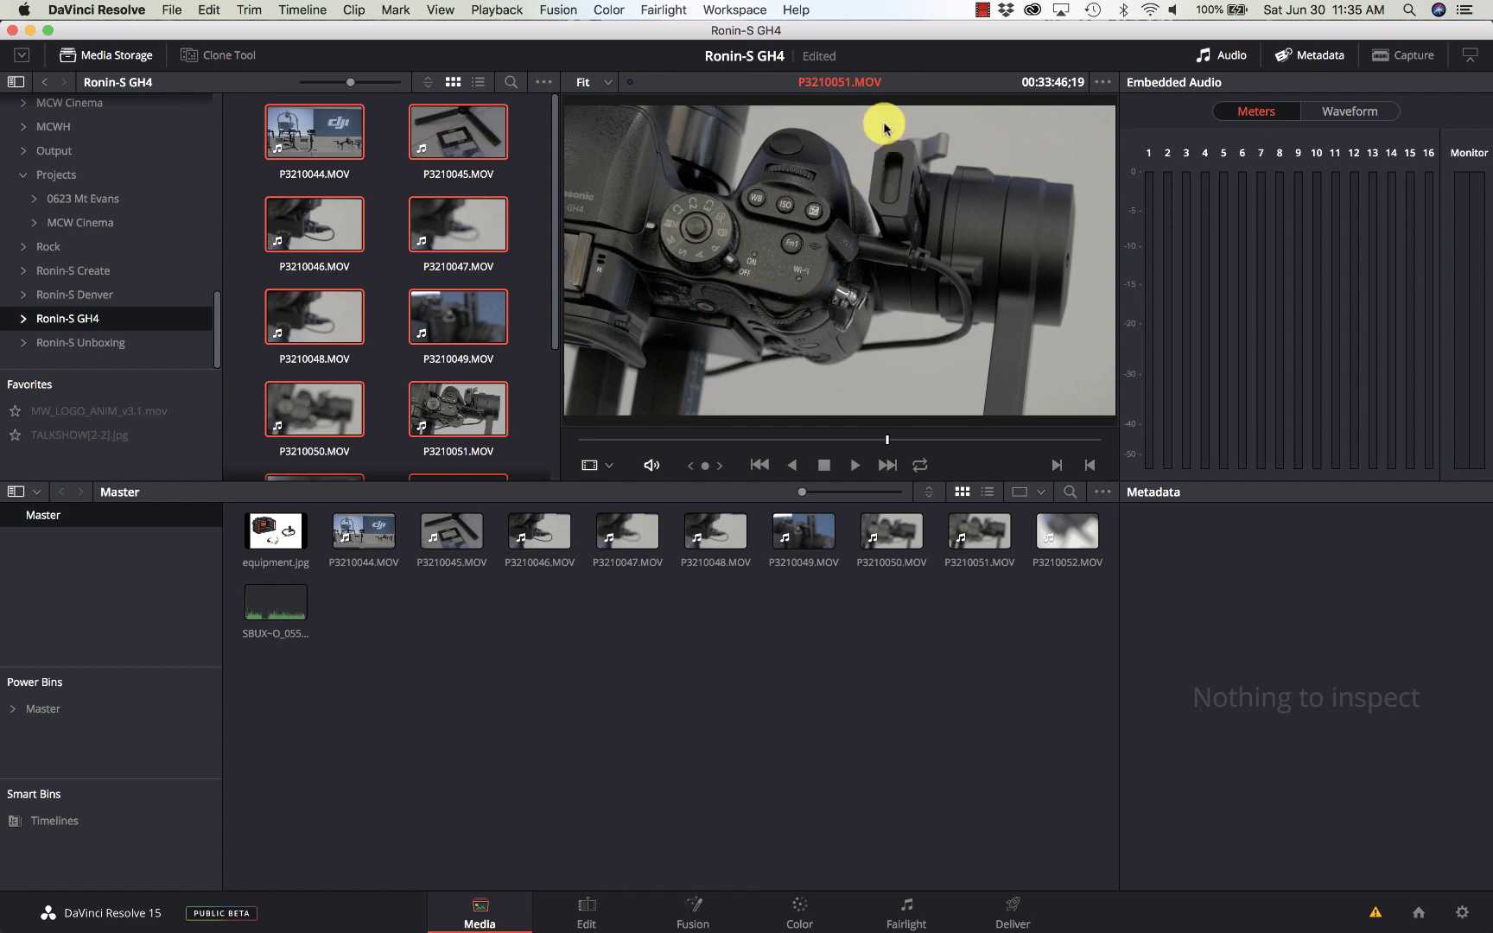
- Deselect all camera clips by clicking an empty spot in the Media Storage browser
click(529, 273)
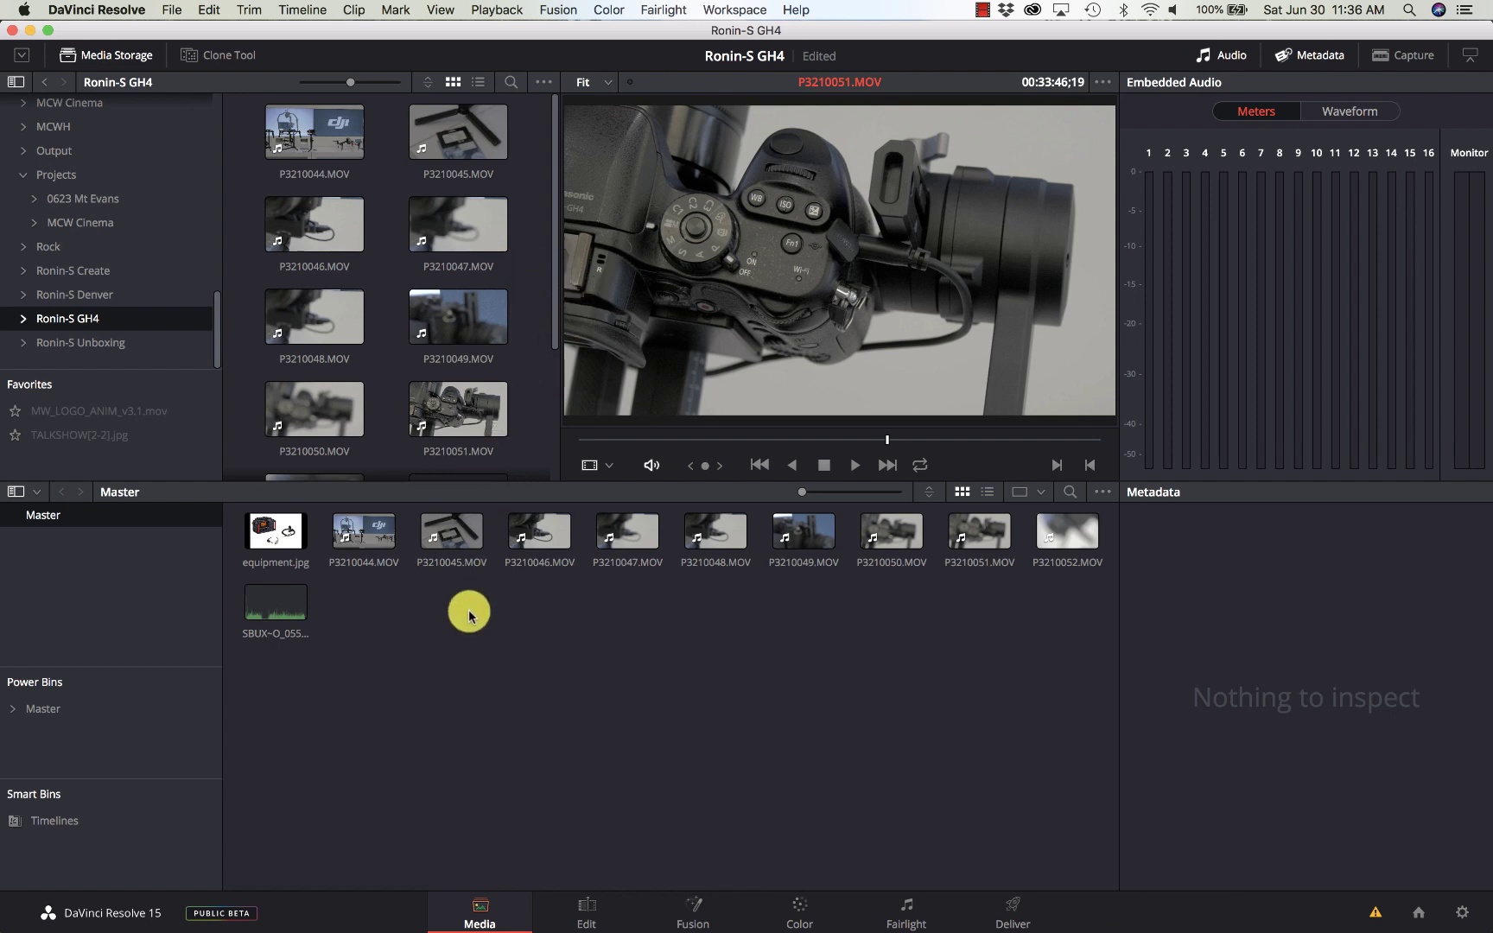
- Preview P3210044.MOV in the viewer from an earlier point, with the volume raised
click(308, 285)
click(304, 164)
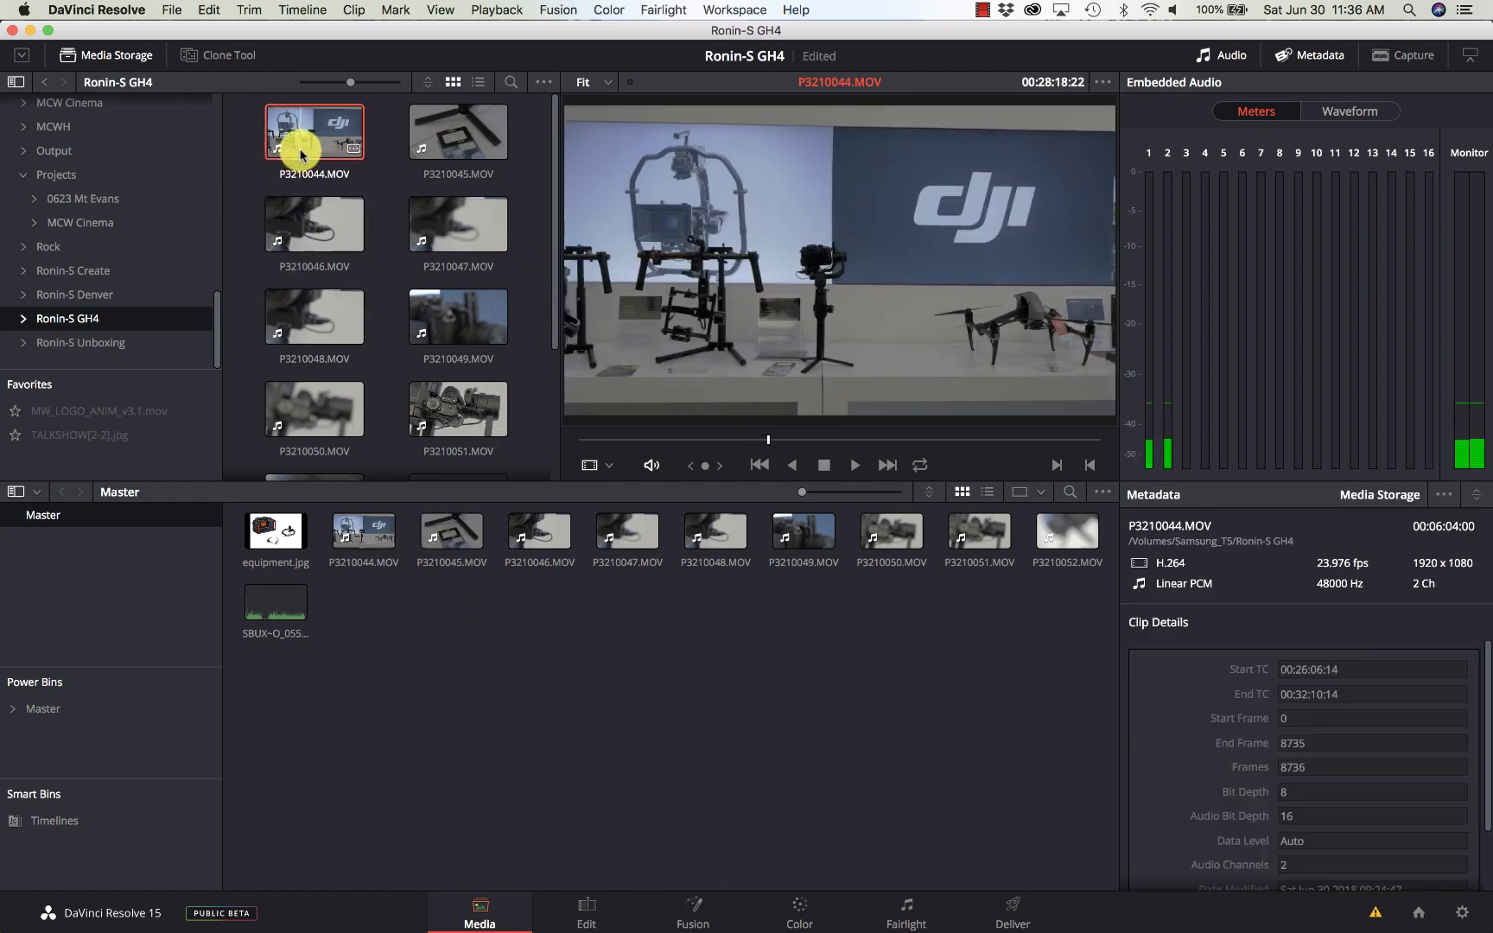
click(710, 440)
key(space)
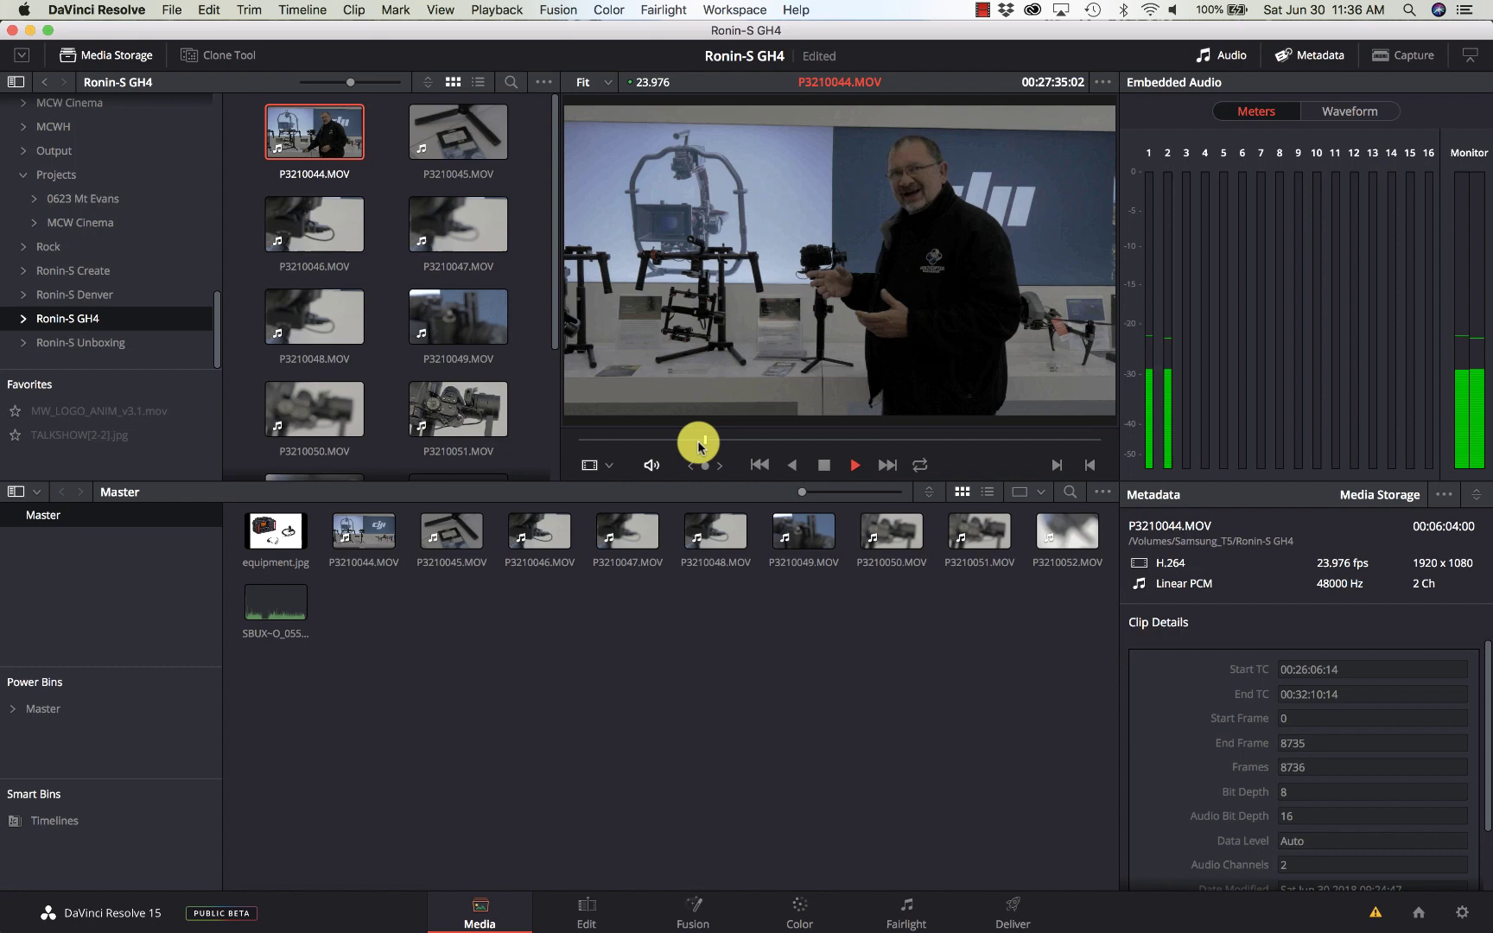
key(XF86AudioRaiseVolume)
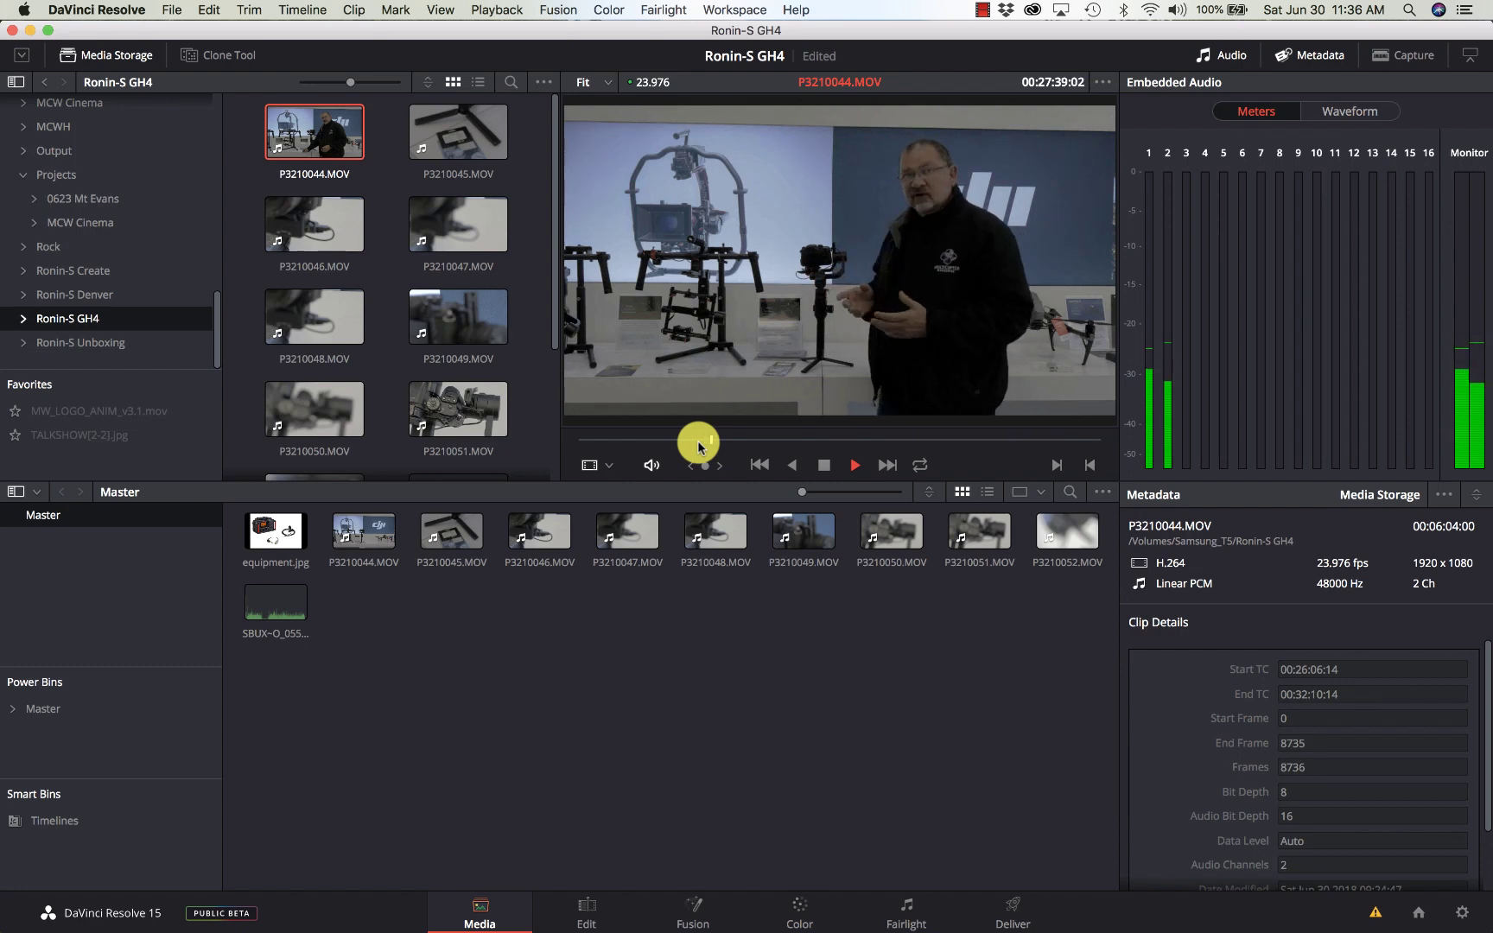
key(space)
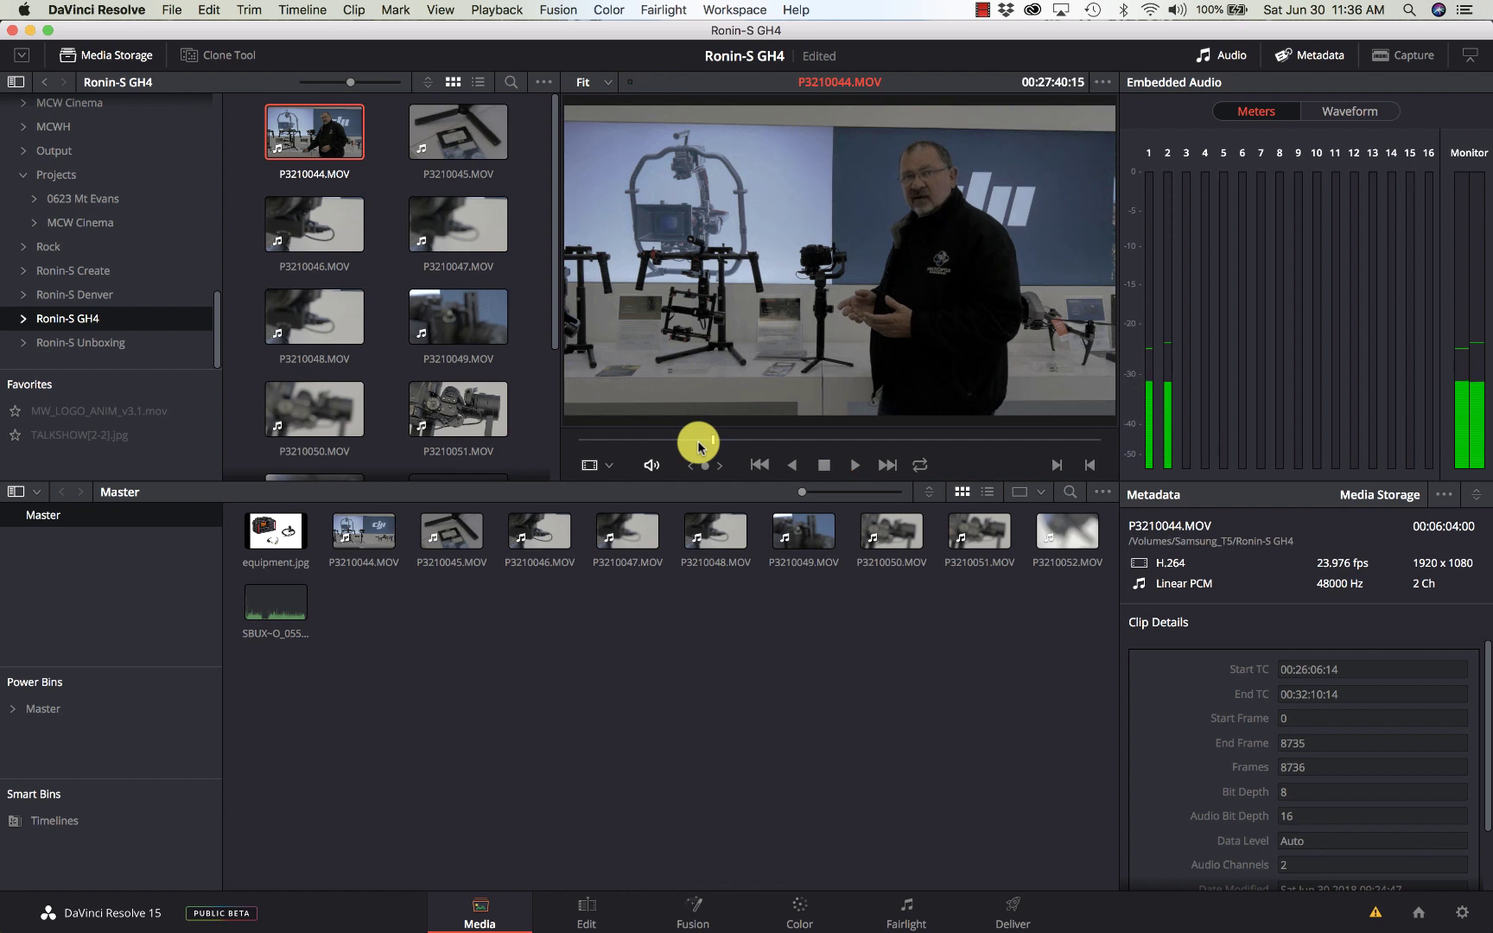
- Audition SBUX-O_0550S12.wav, then select it together with P3210044.MOV
scroll(416, 291, down, 4)
click(449, 311)
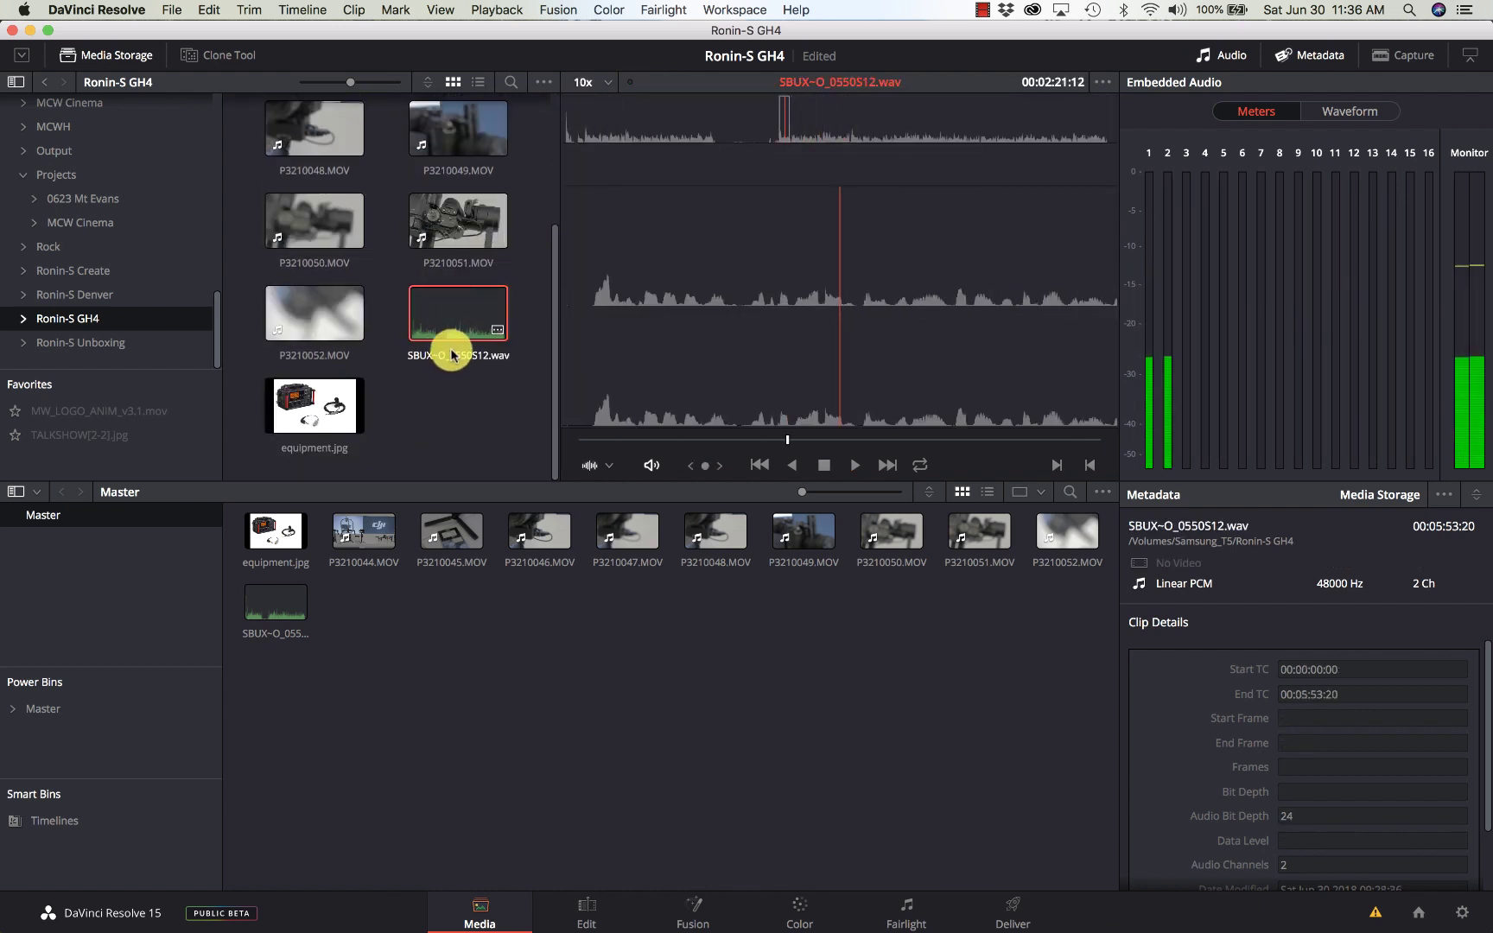
key(space)
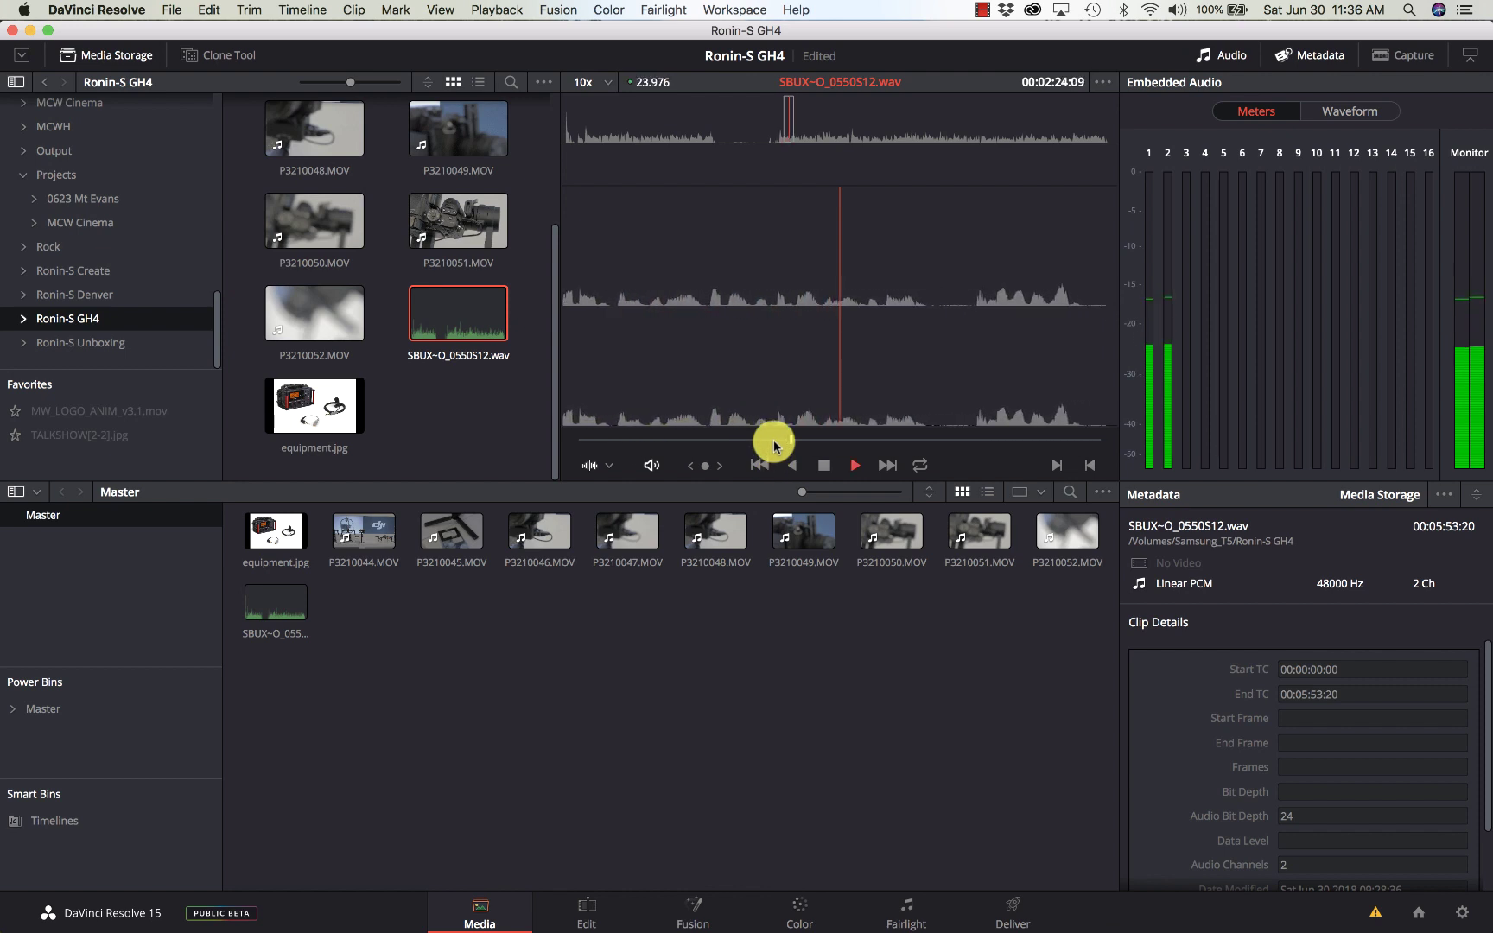
key(space)
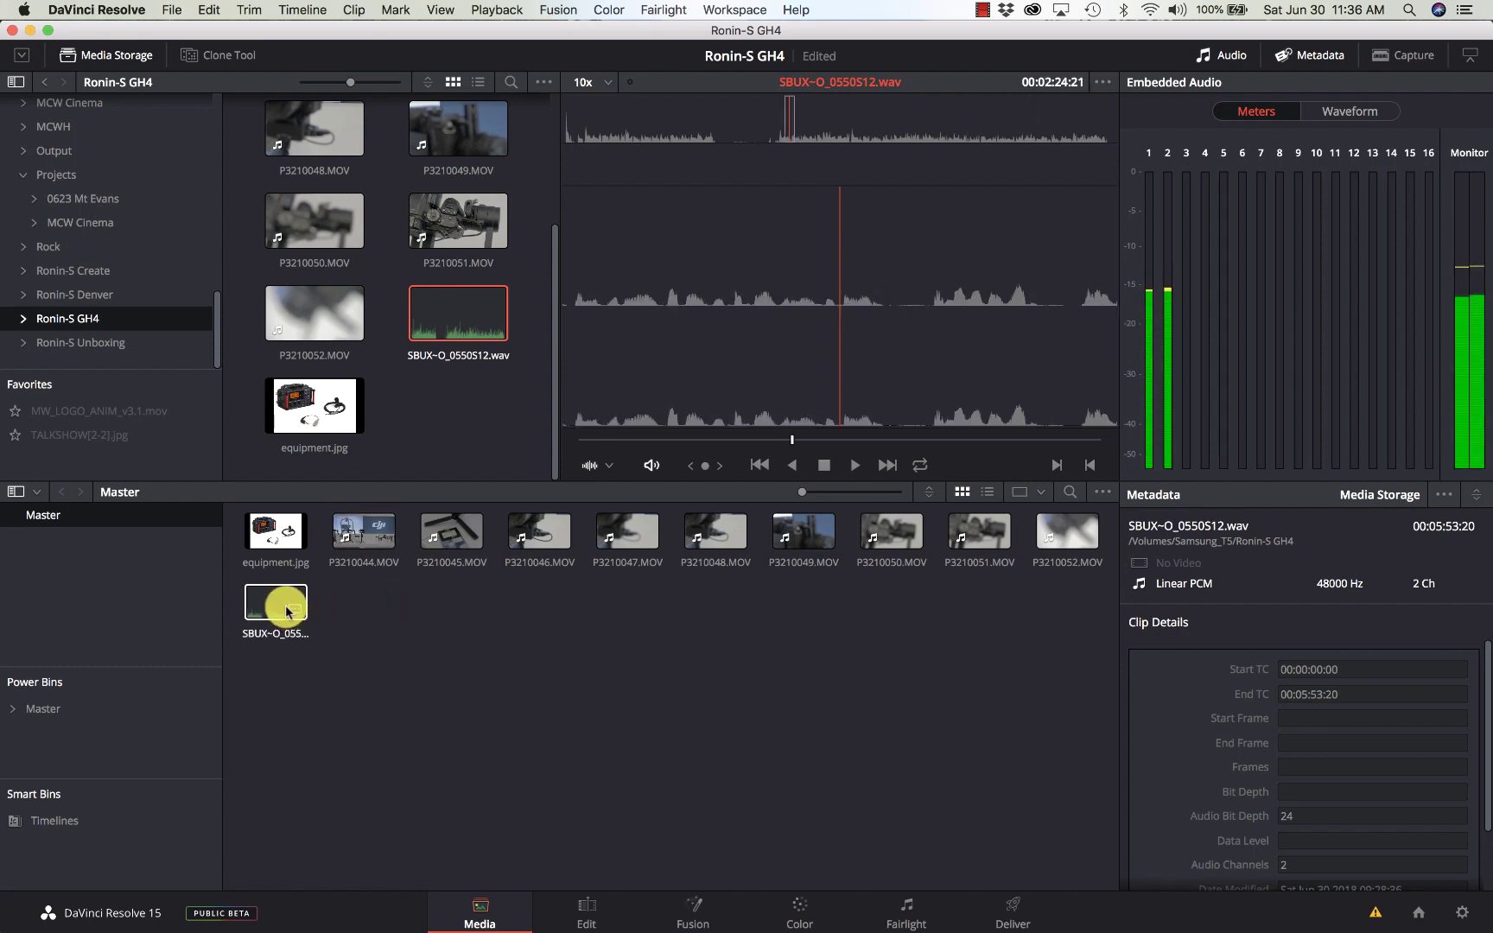
click(264, 603)
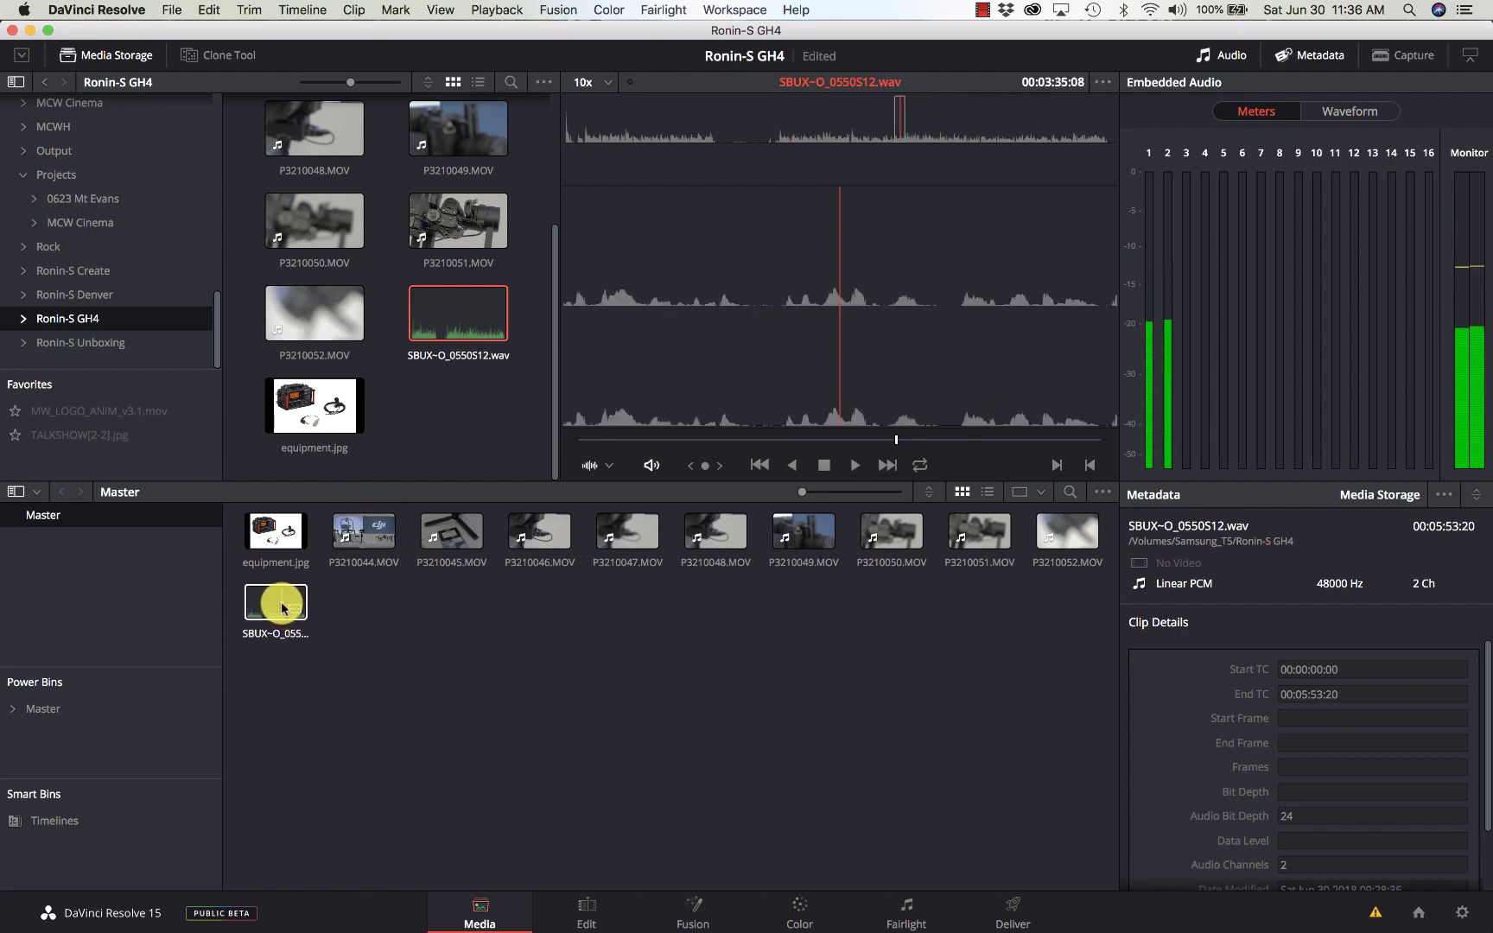
super+click(365, 529)
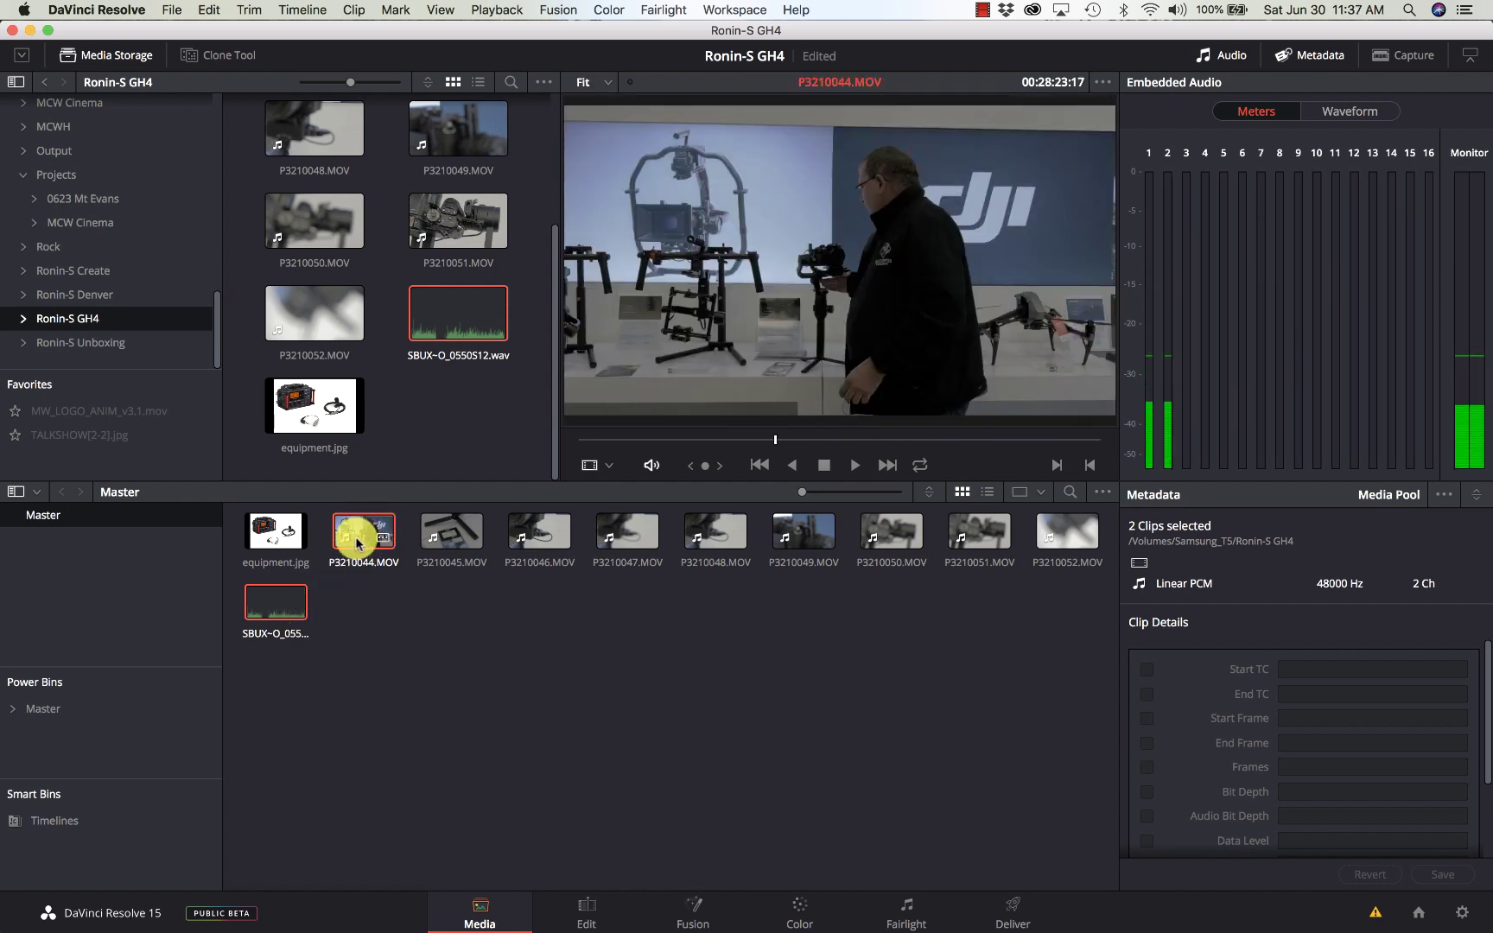
- Auto Sync Audio P3210044.MOV with SBUX-O_0550S12.wav Based on Waveform, then go to the Edit page
right_click(357, 542)
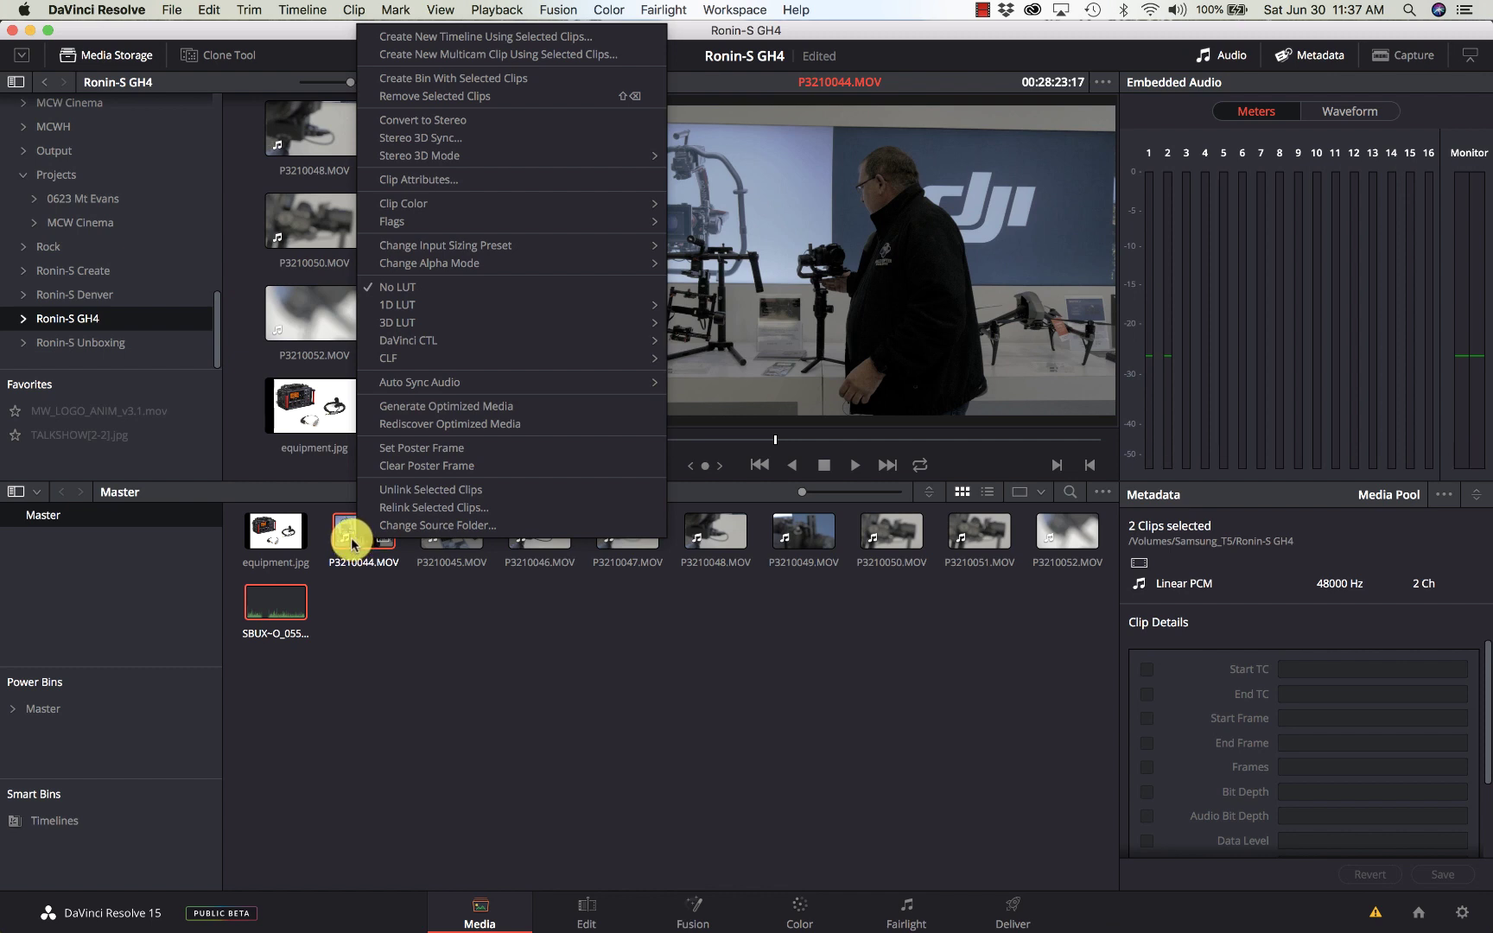
mouse_move(433, 387)
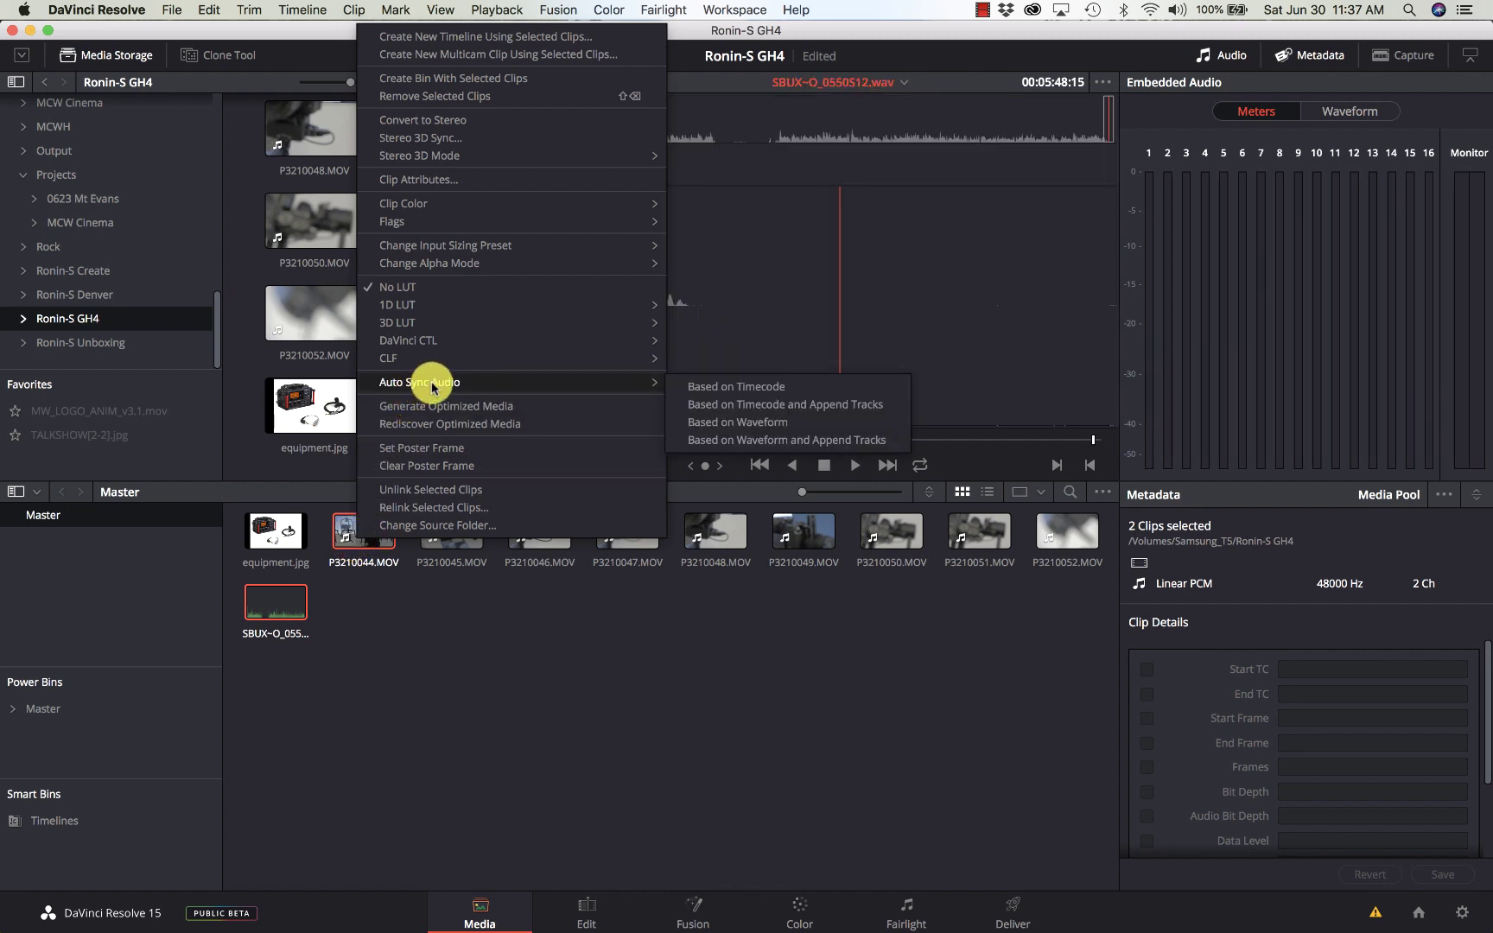
click(707, 422)
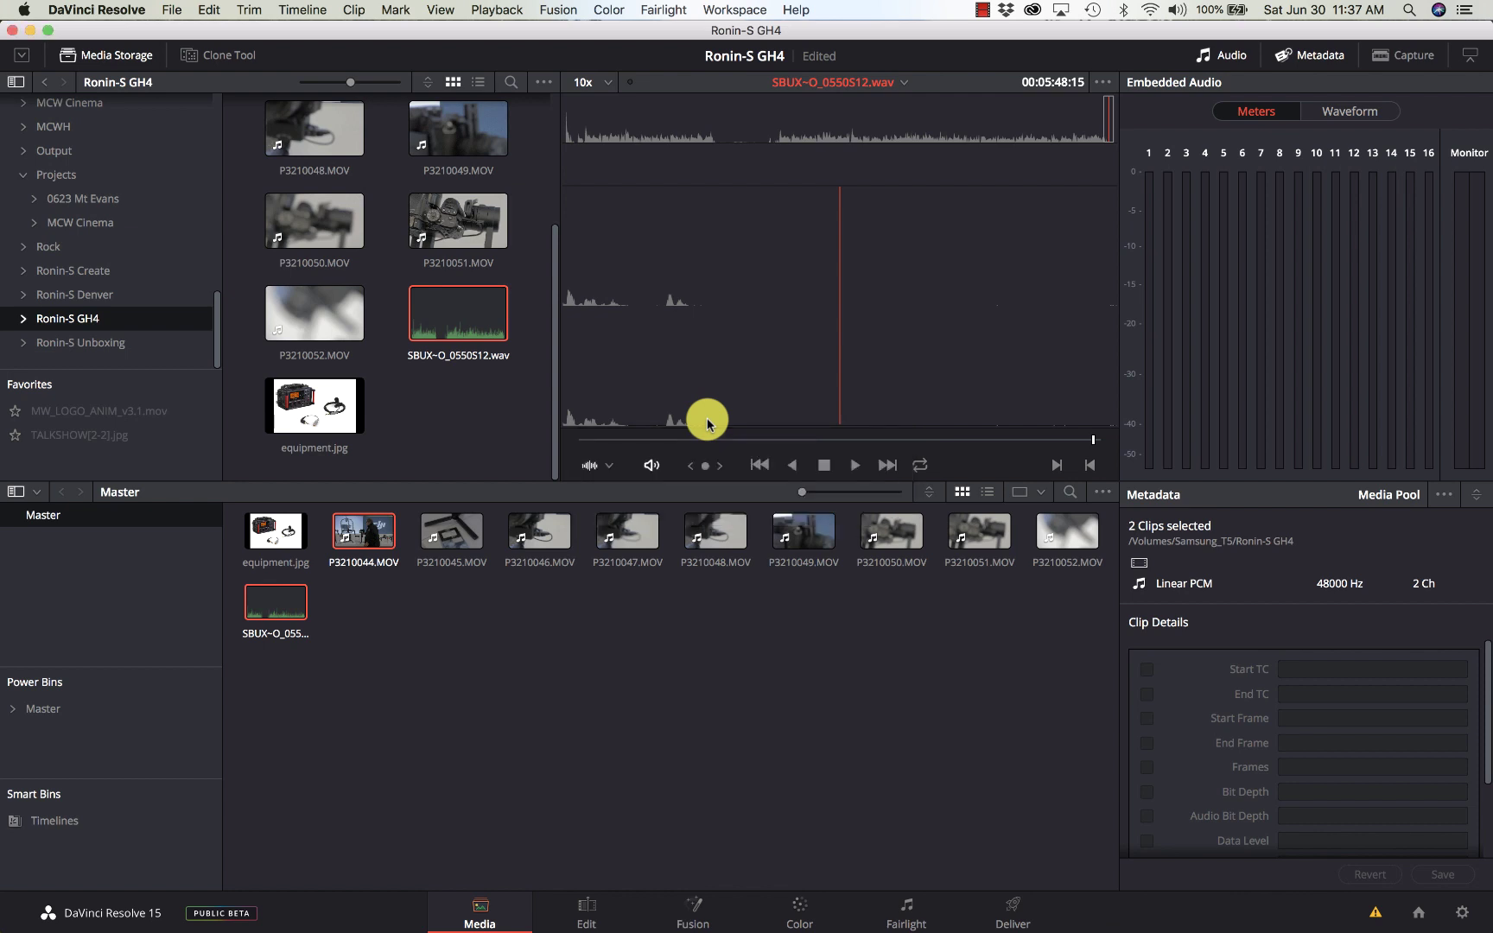
click(575, 906)
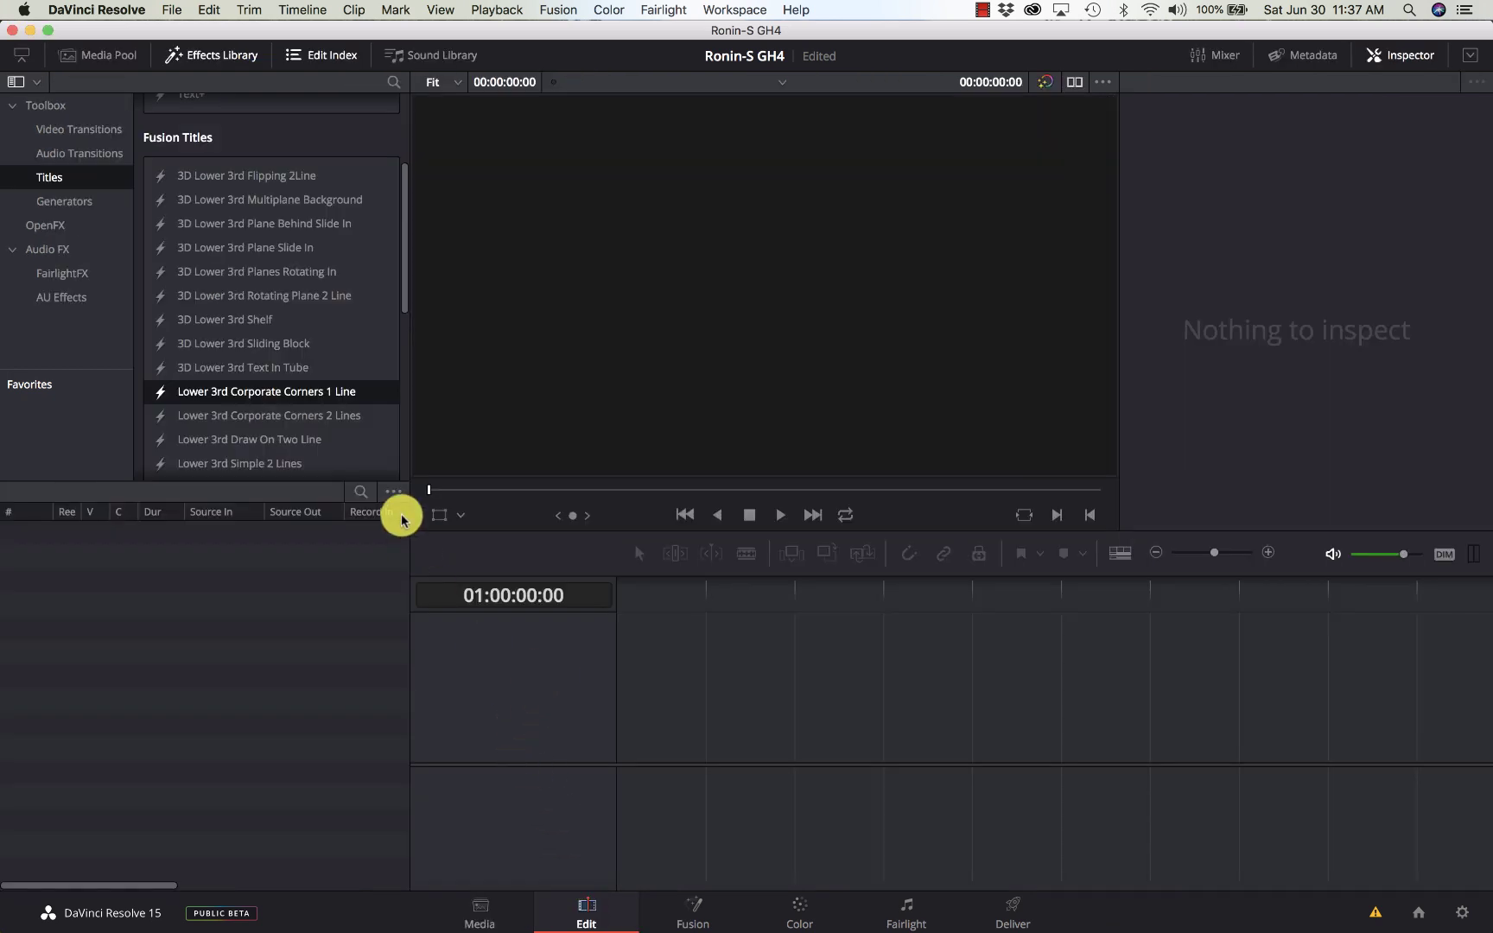
- Drag P3210044.MOV from the Media Pool onto a new Timeline 1, then play it to 00:00:18:00
click(102, 55)
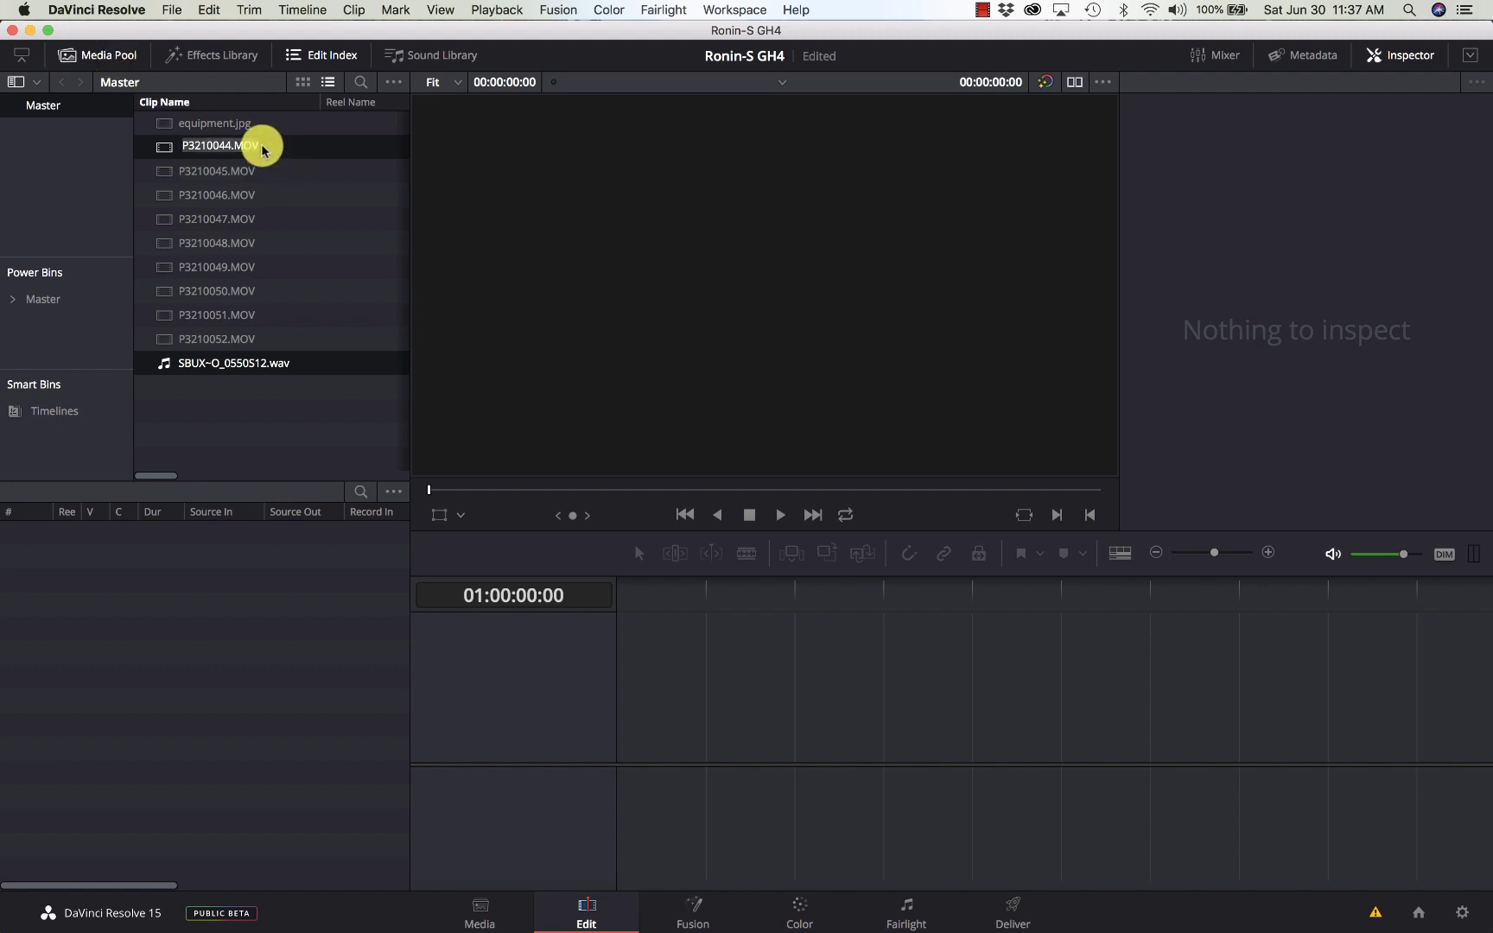
click(310, 337)
click(248, 152)
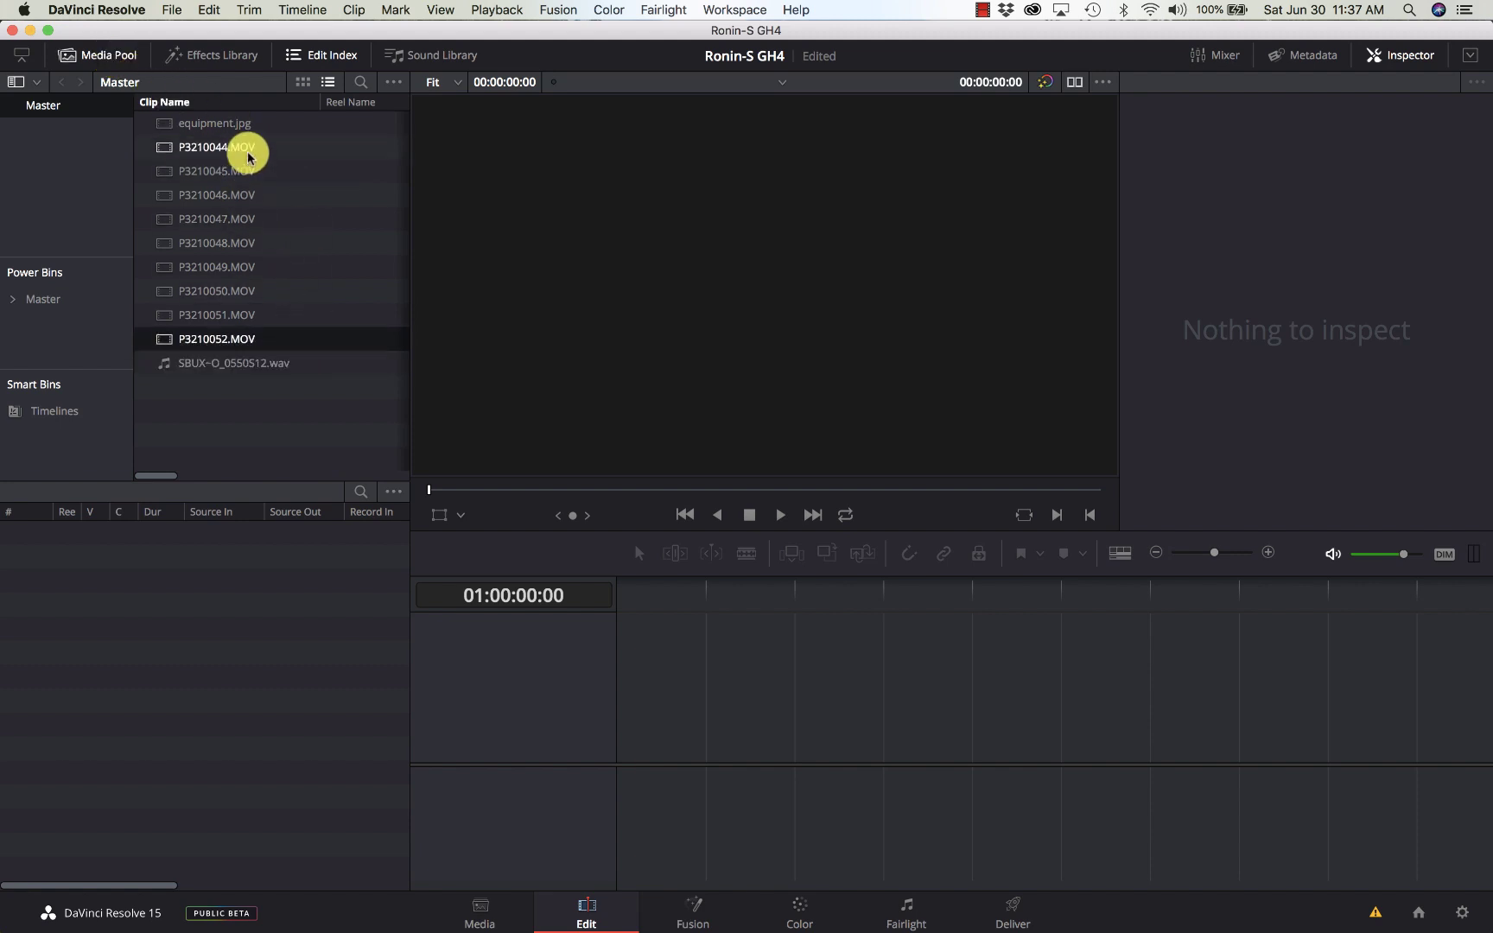
drag(248, 155, 632, 737)
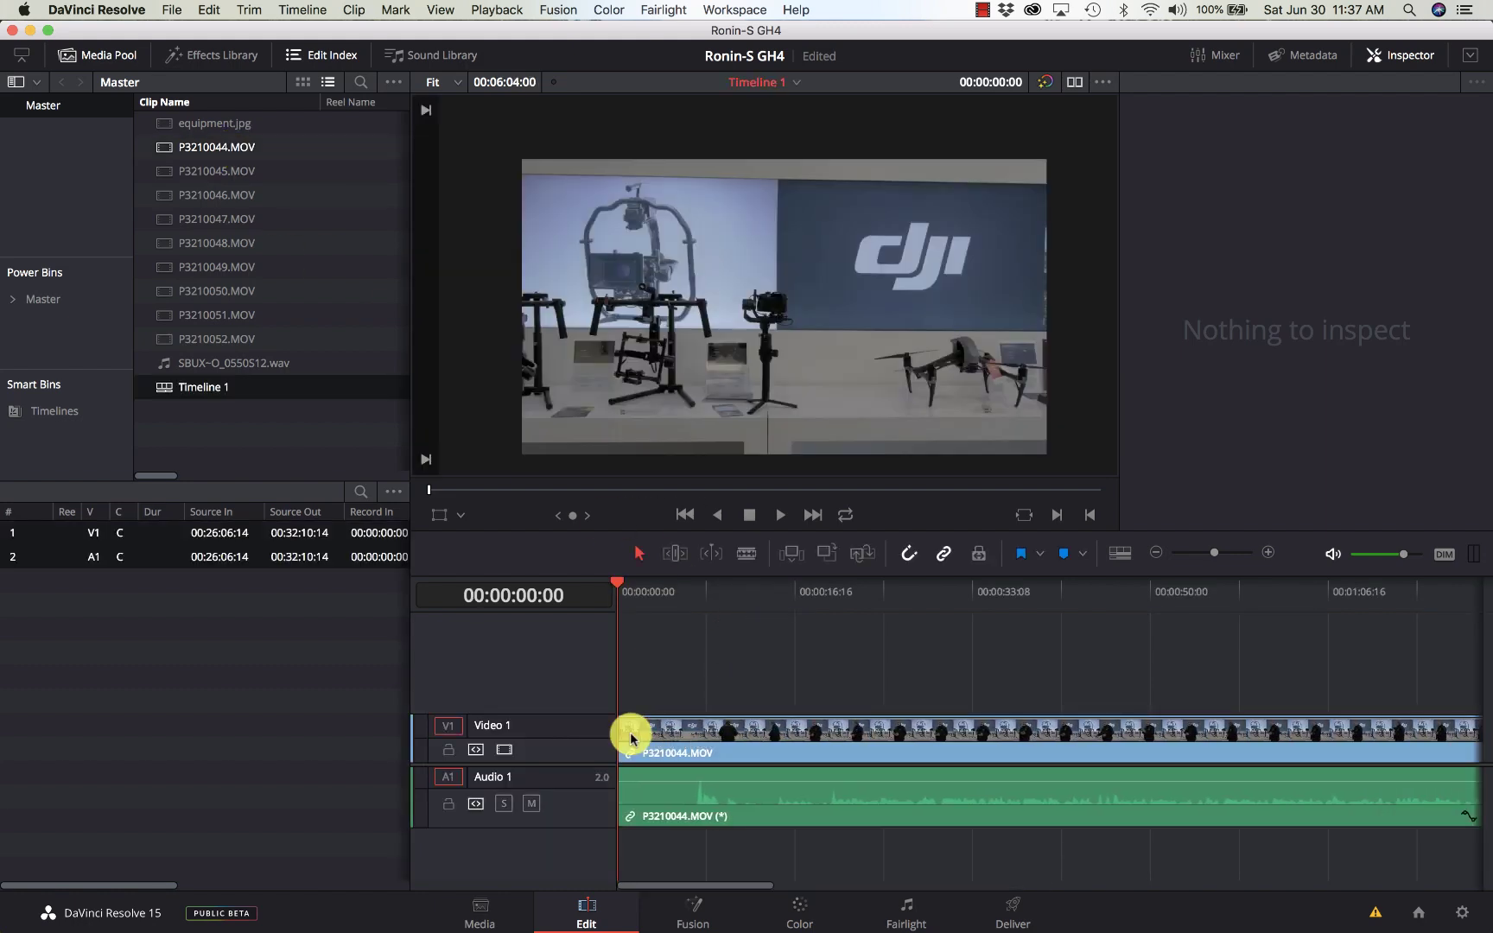
key(space)
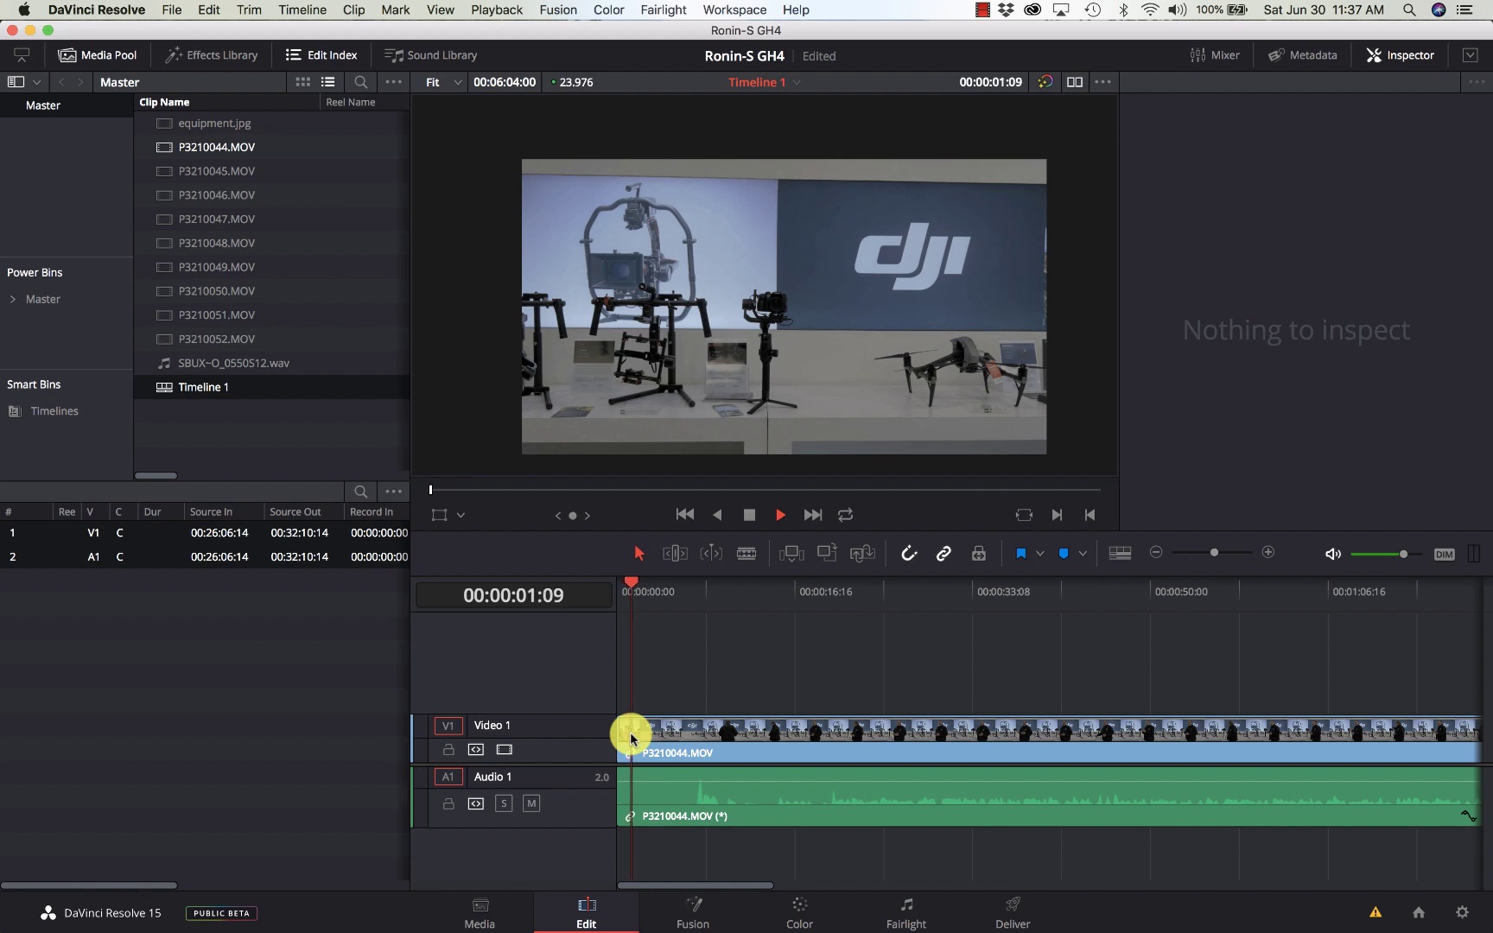
key(space)
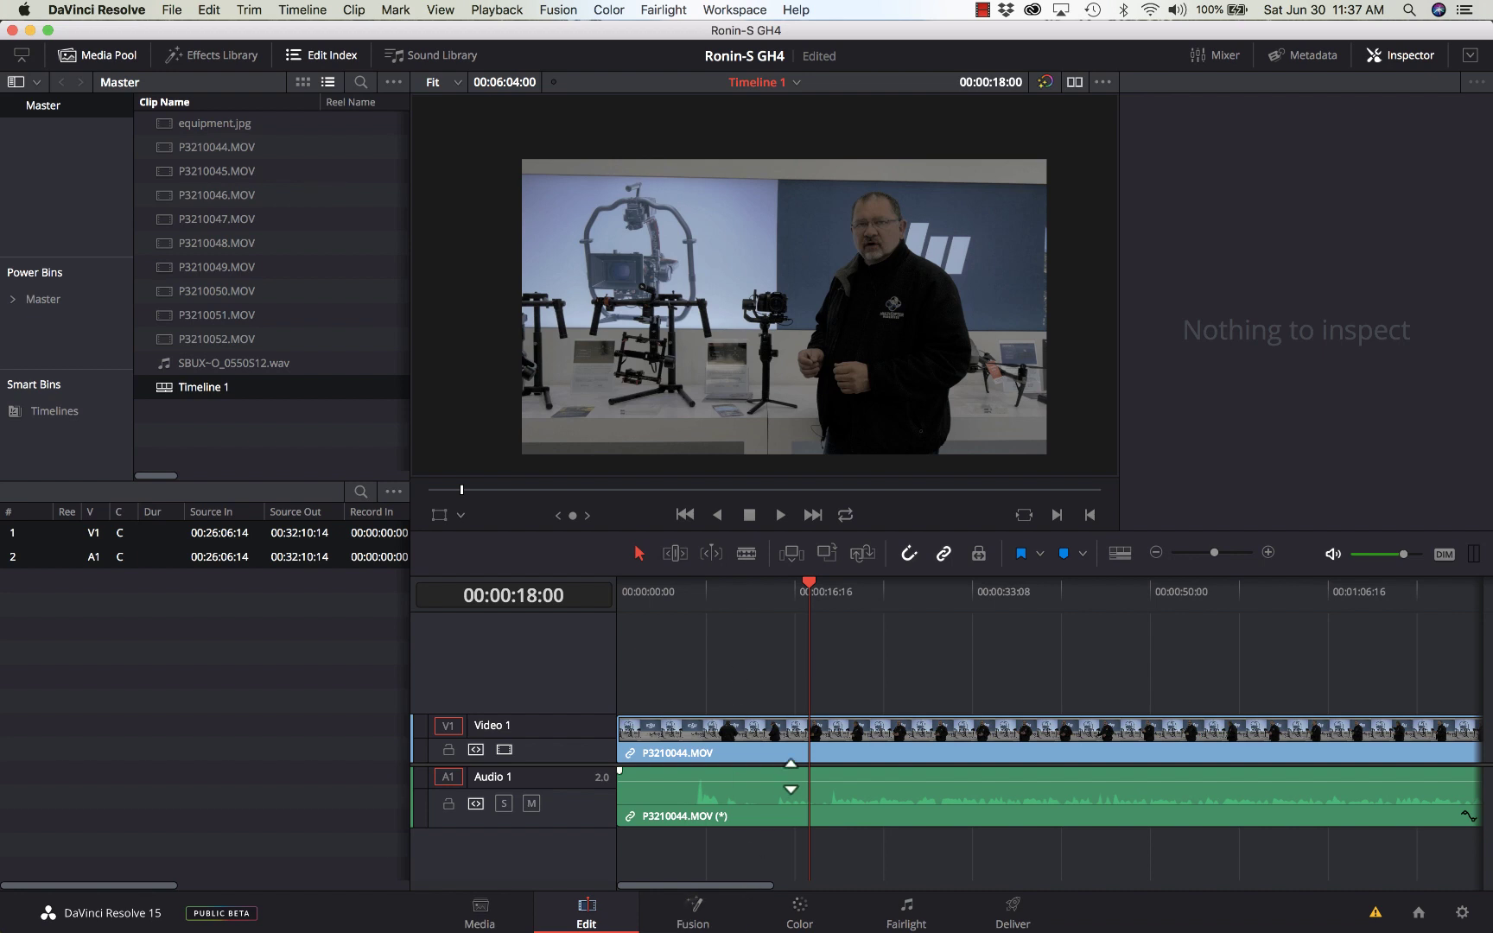
- In Clip Attributes, set the timeline clip's Right audio channel to Linked Channel 1
click(758, 801)
right_click(758, 801)
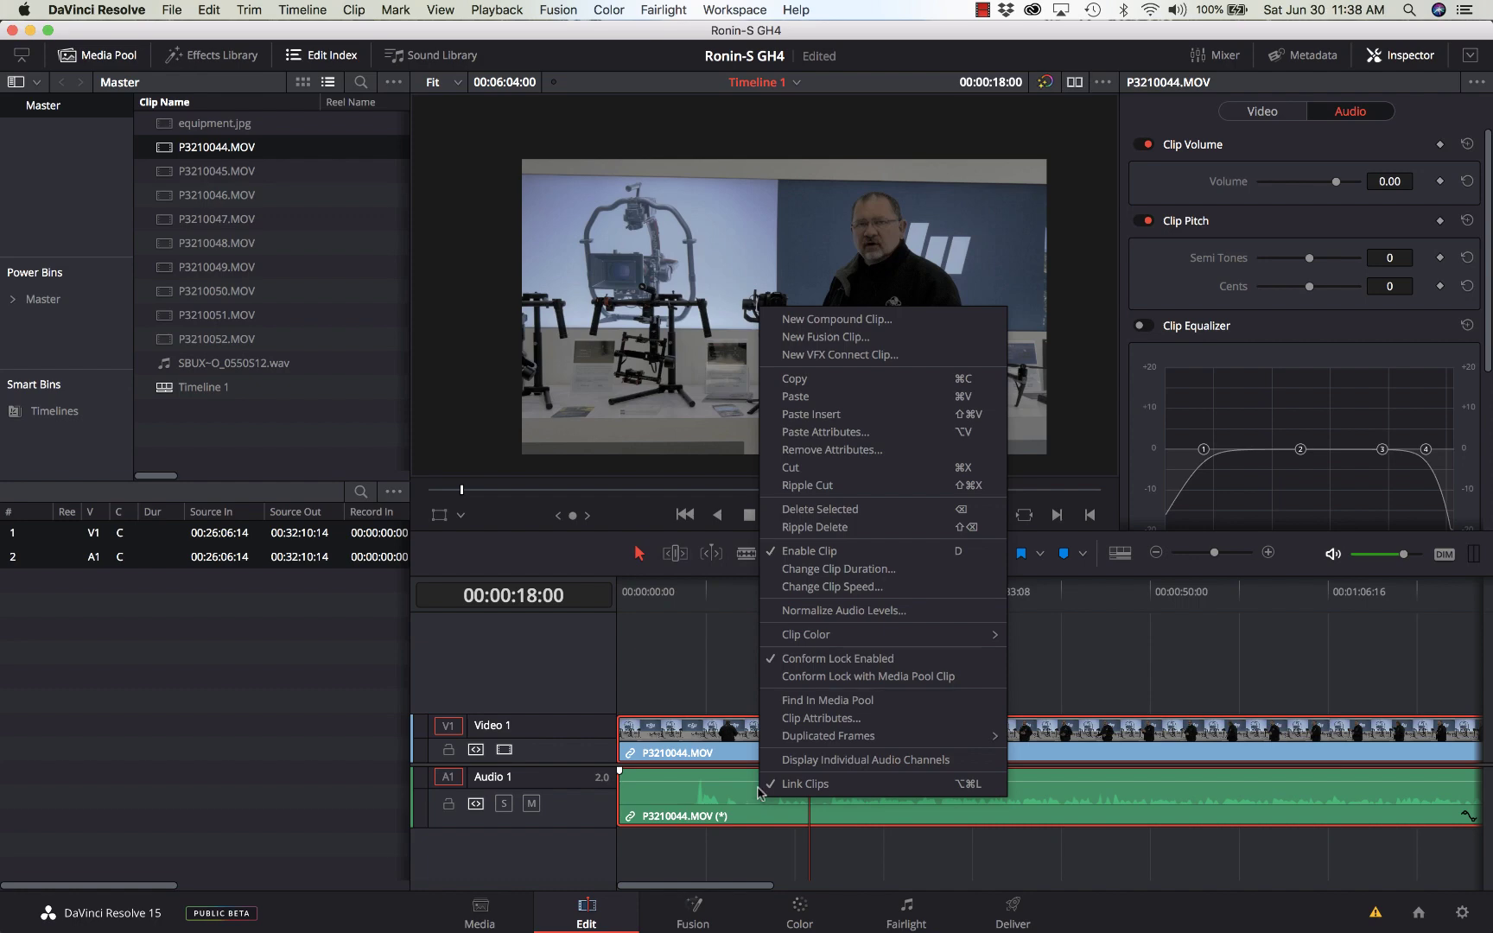
click(788, 720)
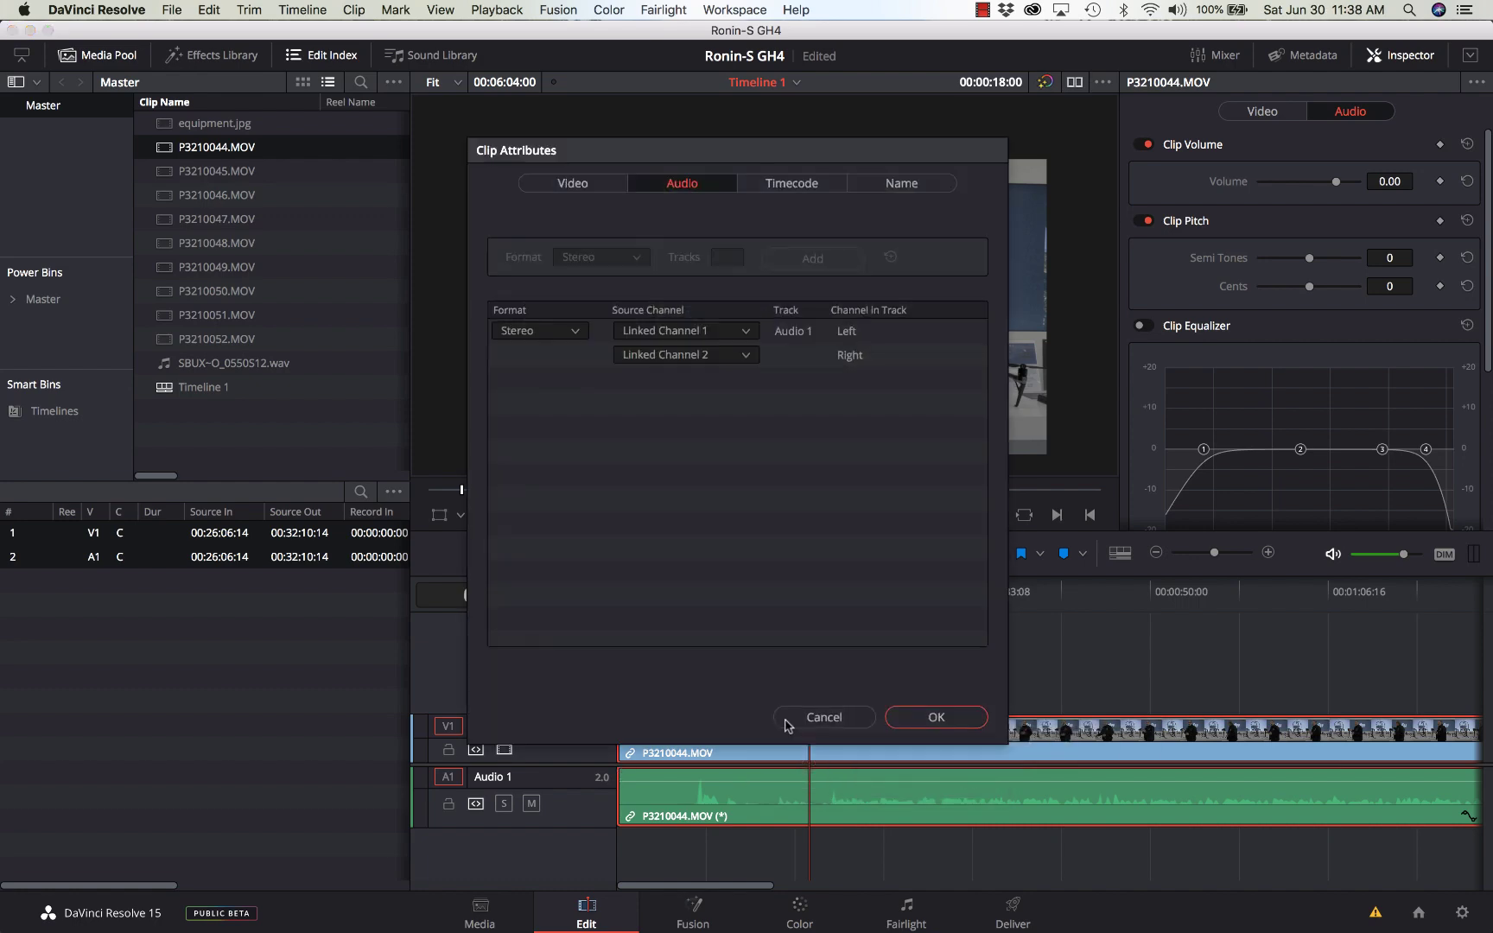
click(714, 355)
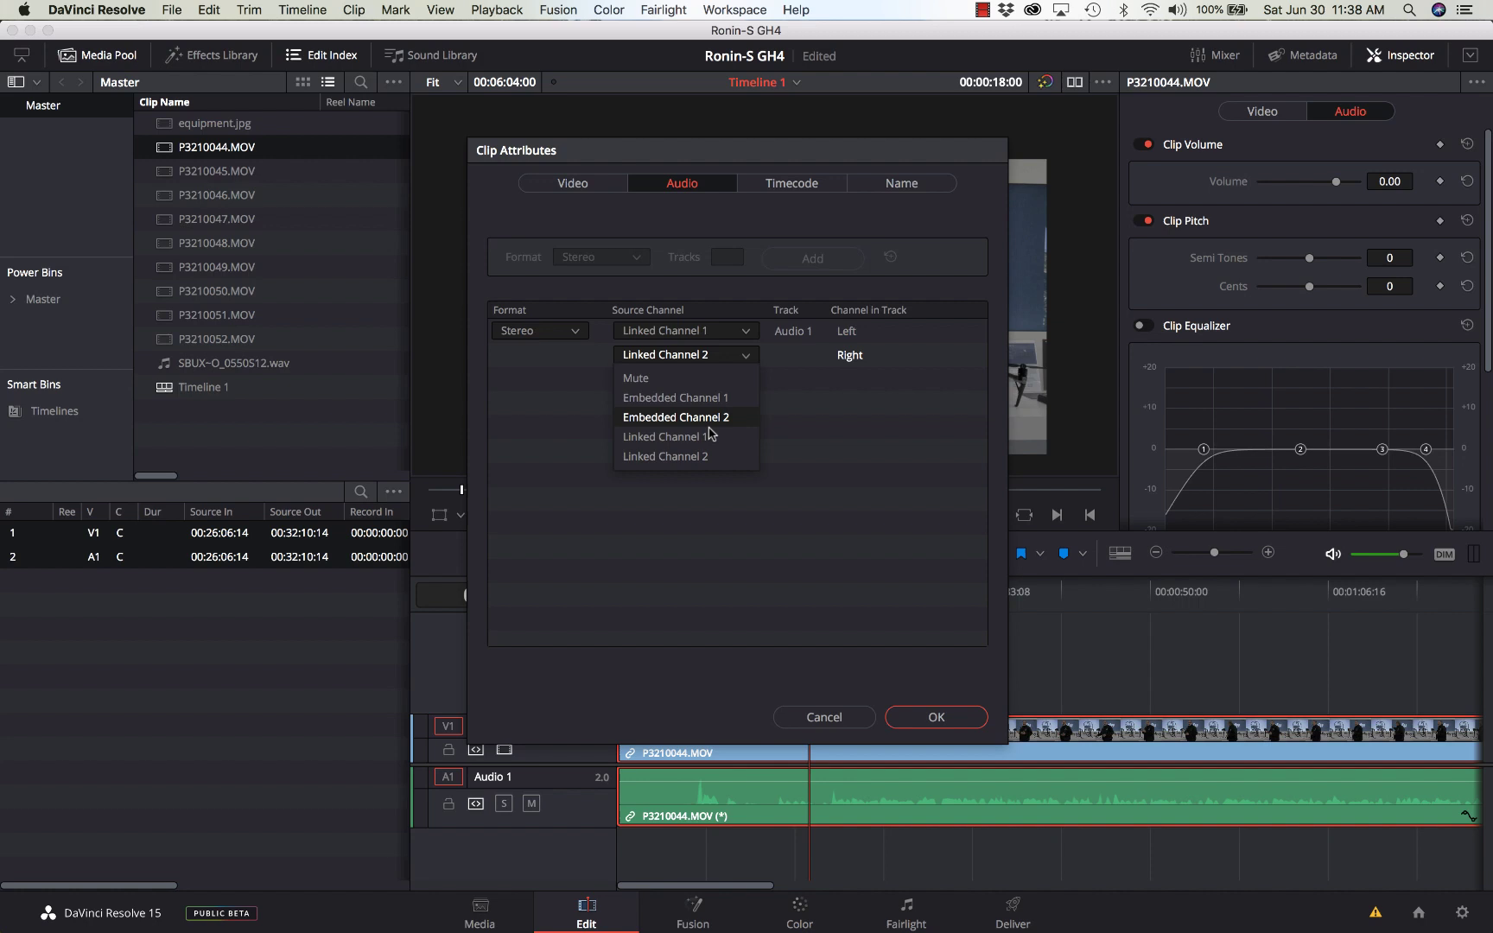
click(707, 438)
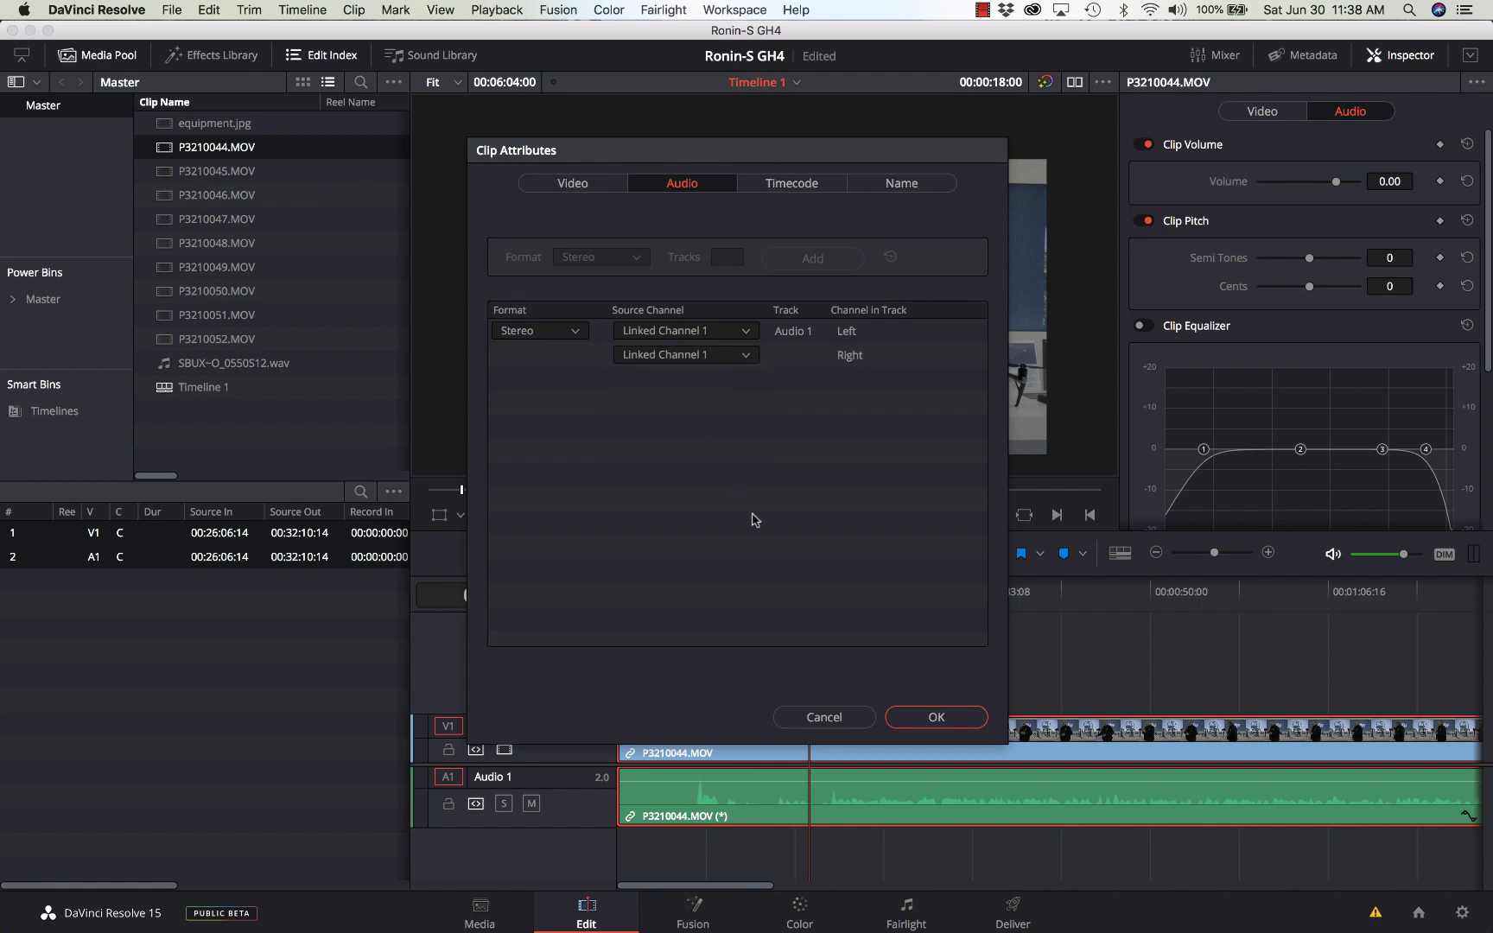
click(912, 714)
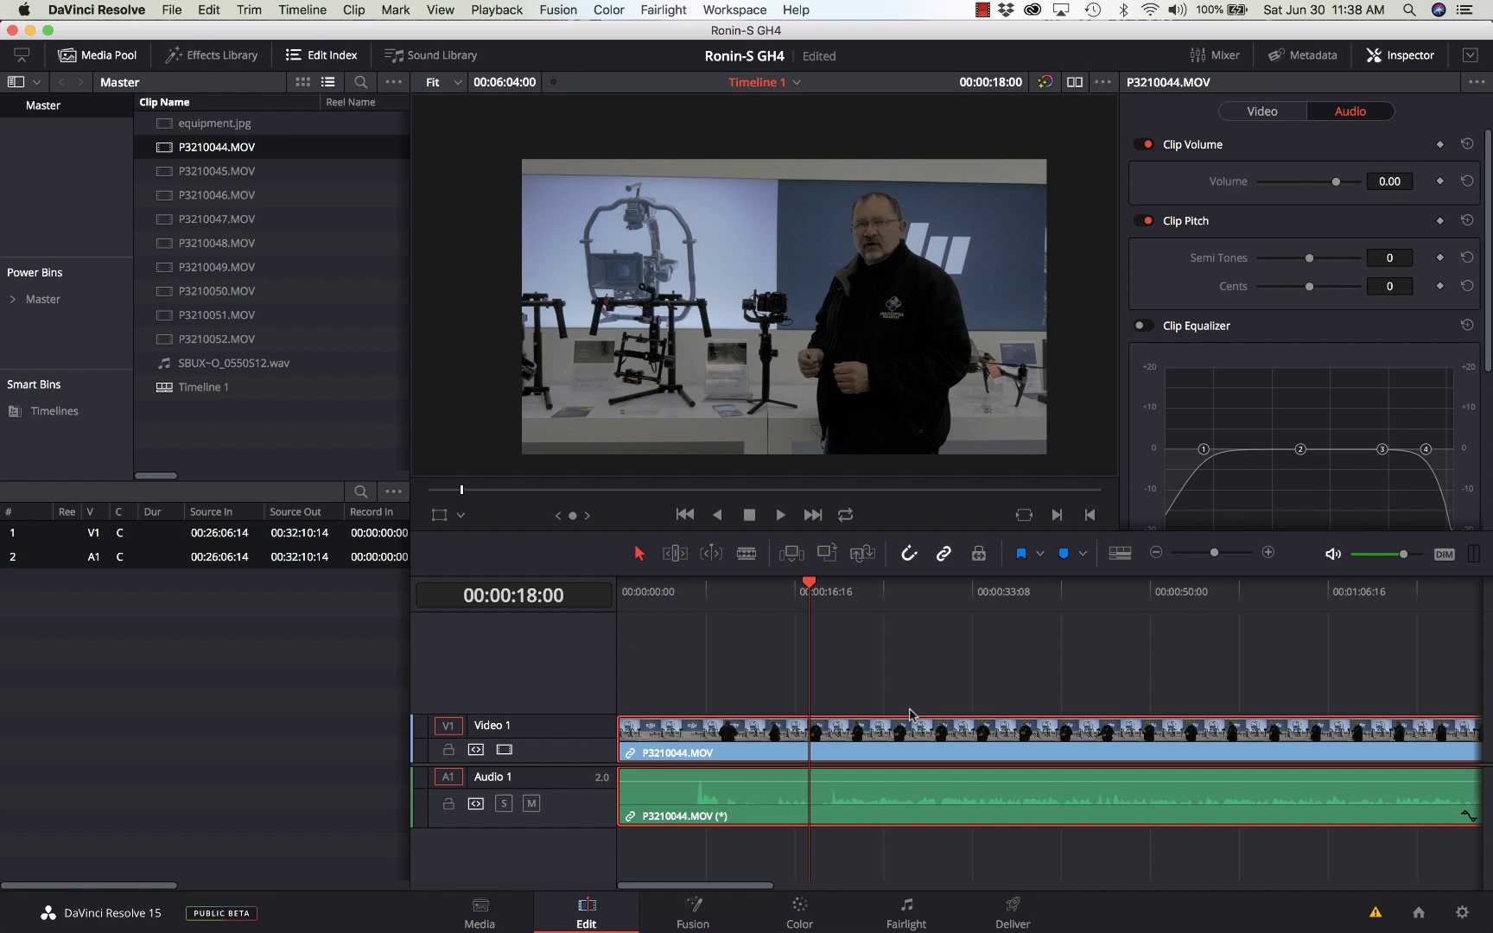
key(space)
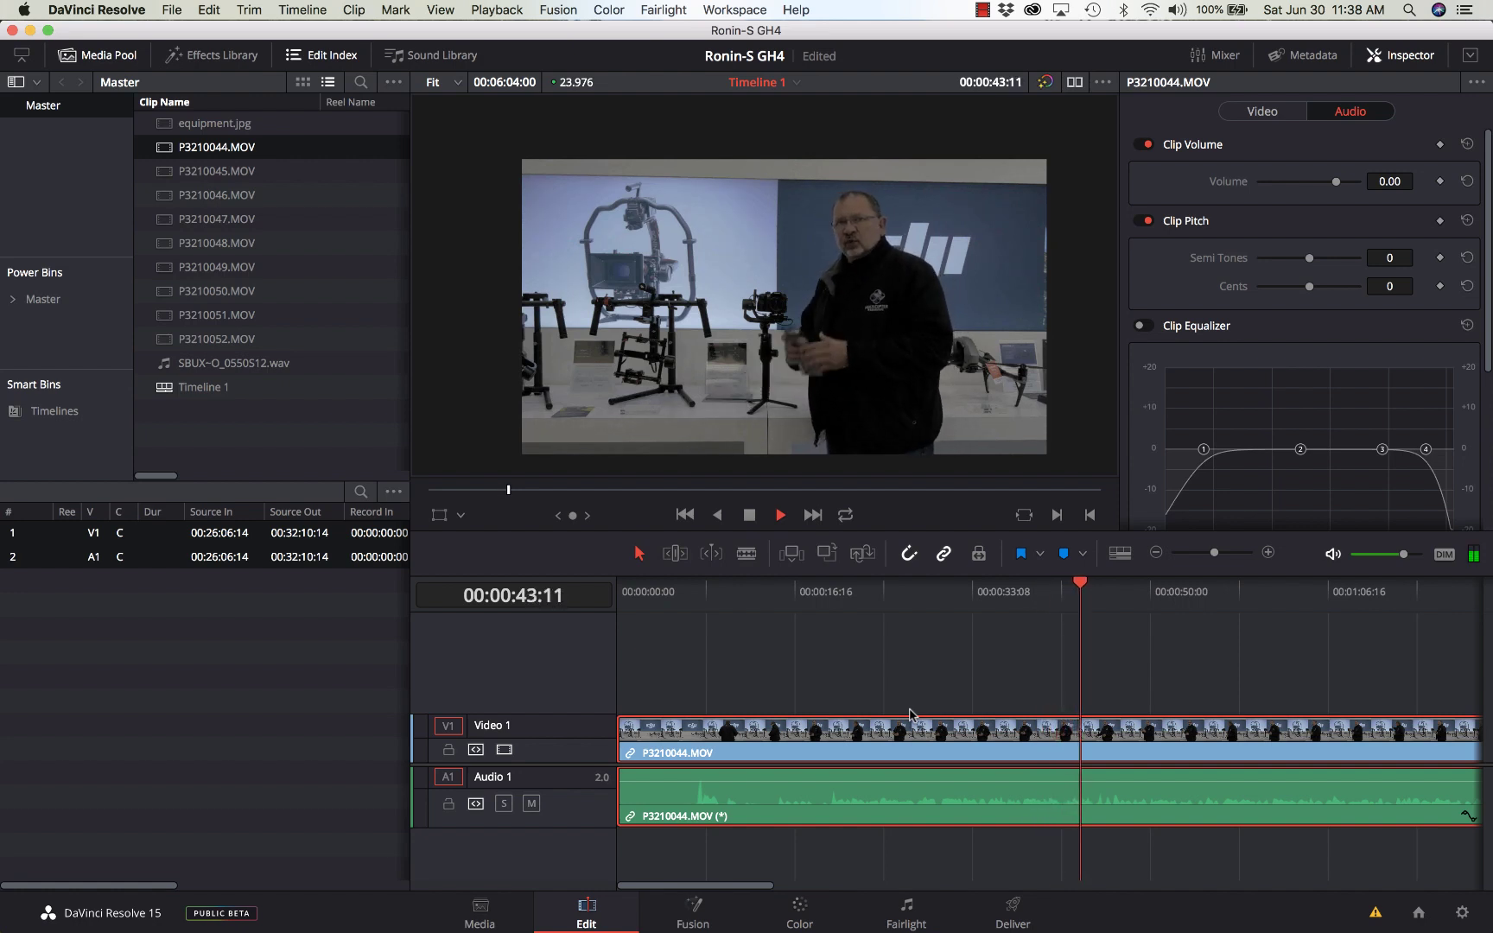
key(space)
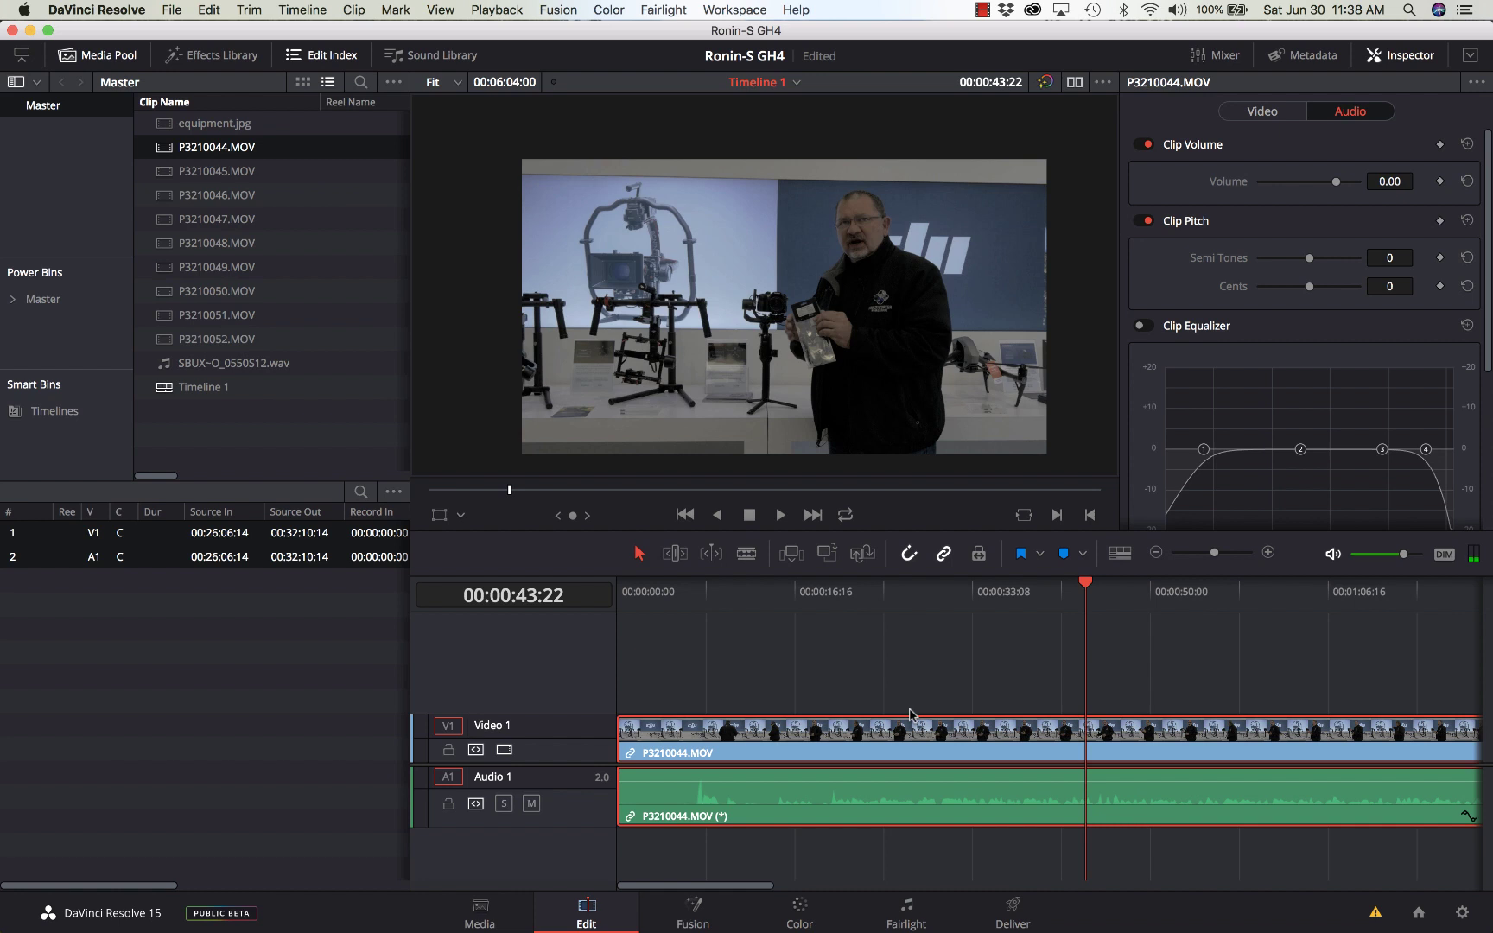